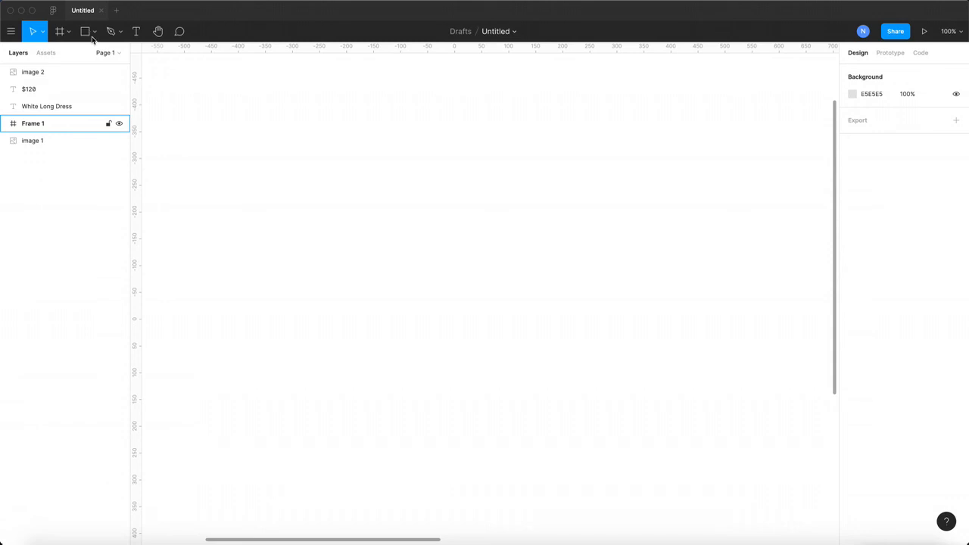
- Draw a rectangle about 567 high on the empty frame and set its width to 300
{"action": "left_click", "coordinate": [88, 32]}
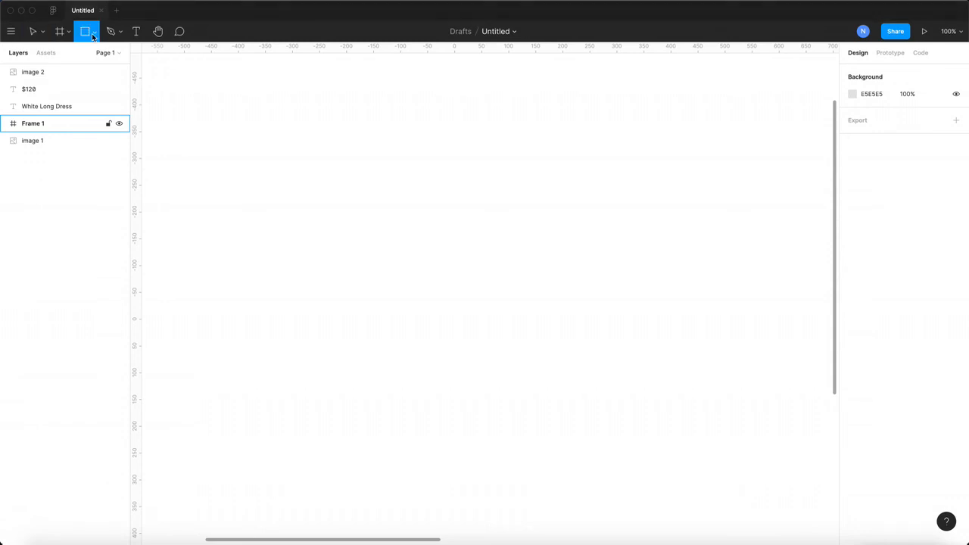
{"action": "mouse_move", "coordinate": [297, 97]}
{"action": "left_mouse_down"}
{"action": "mouse_move", "coordinate": [474, 329]}
{"action": "mouse_move", "coordinate": [514, 399]}
{"action": "left_mouse_up"}
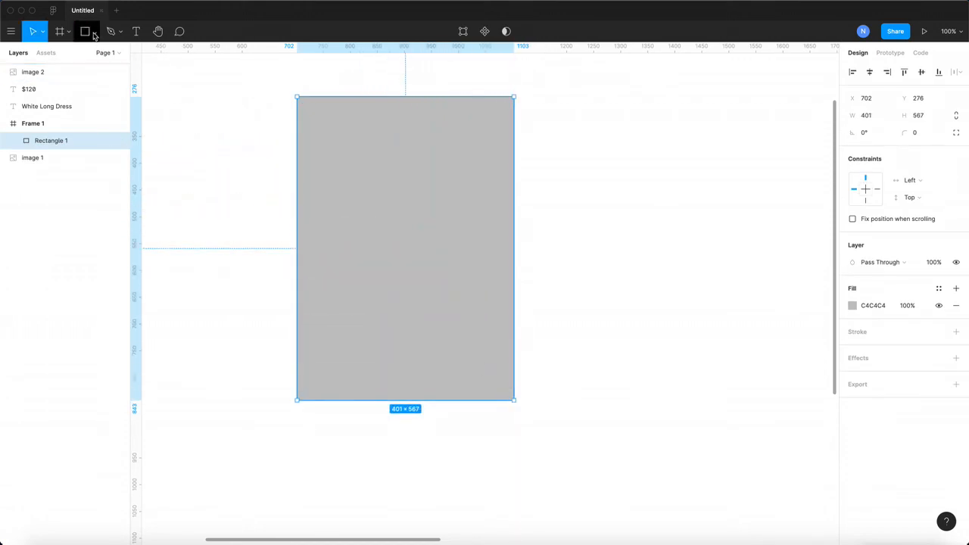
{"action": "left_click", "coordinate": [873, 117]}
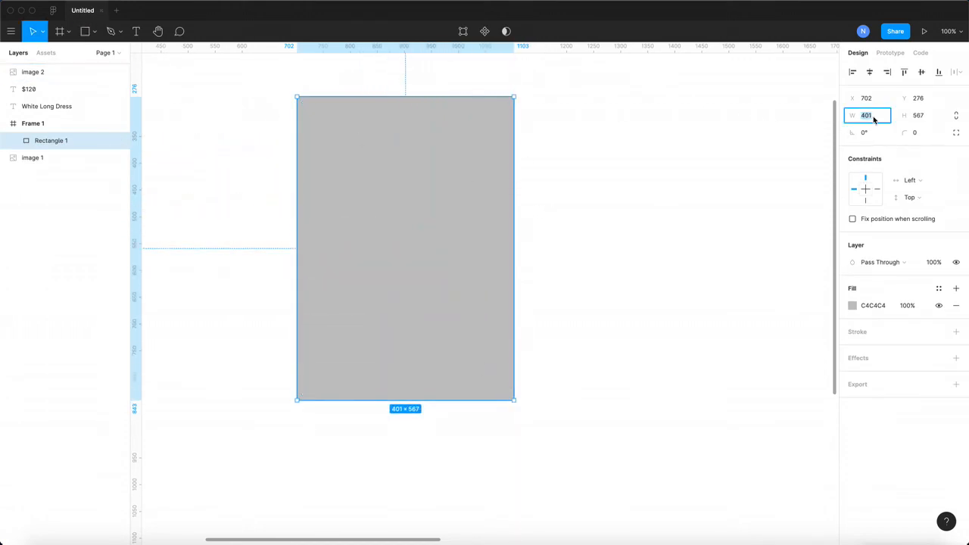
{"action": "type", "text": "33"}
{"action": "key", "text": "Return"}
{"action": "left_click", "coordinate": [517, 174]}
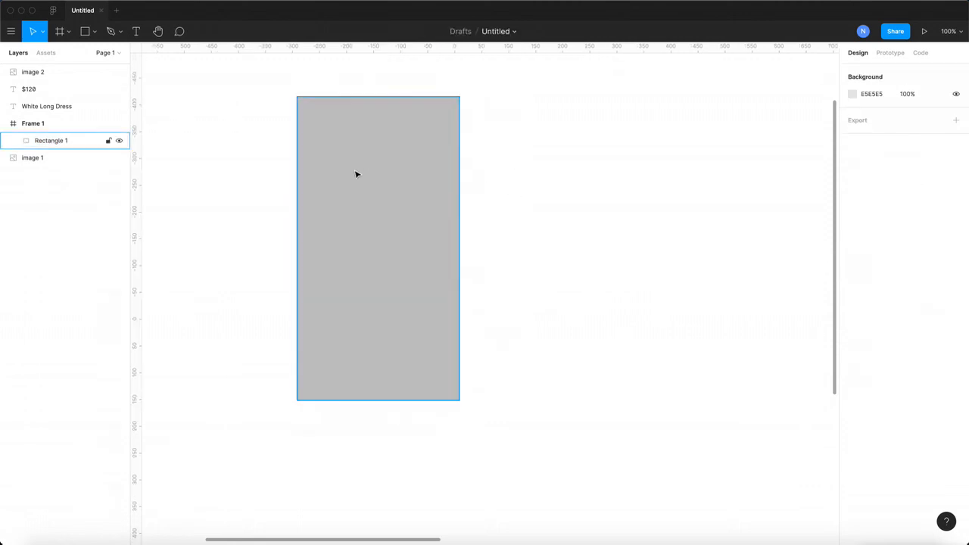
- Set the rectangle's corner radius to 6
{"action": "left_click", "coordinate": [357, 174]}
{"action": "left_click", "coordinate": [930, 133]}
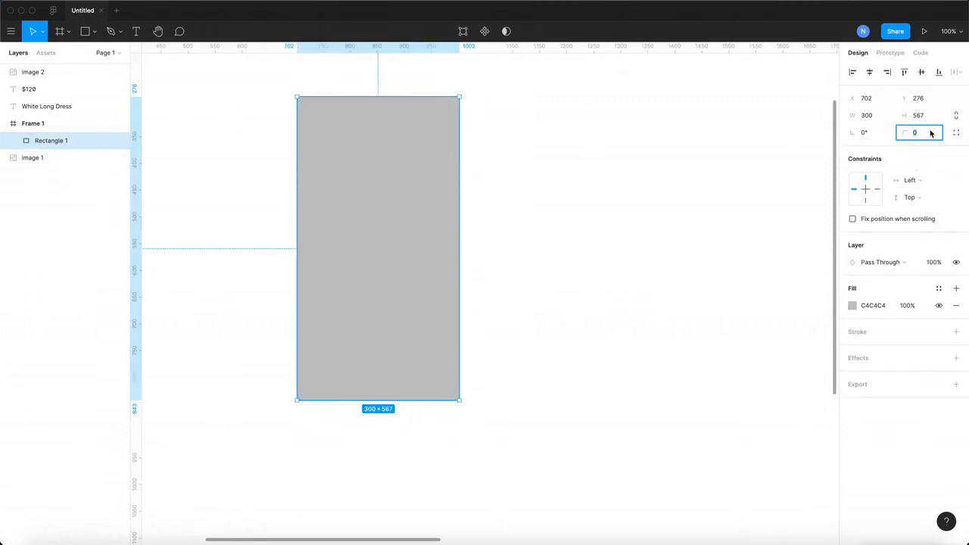
{"action": "type", "text": "6"}
{"action": "key", "text": "Return"}
{"action": "key", "text": "Escape"}
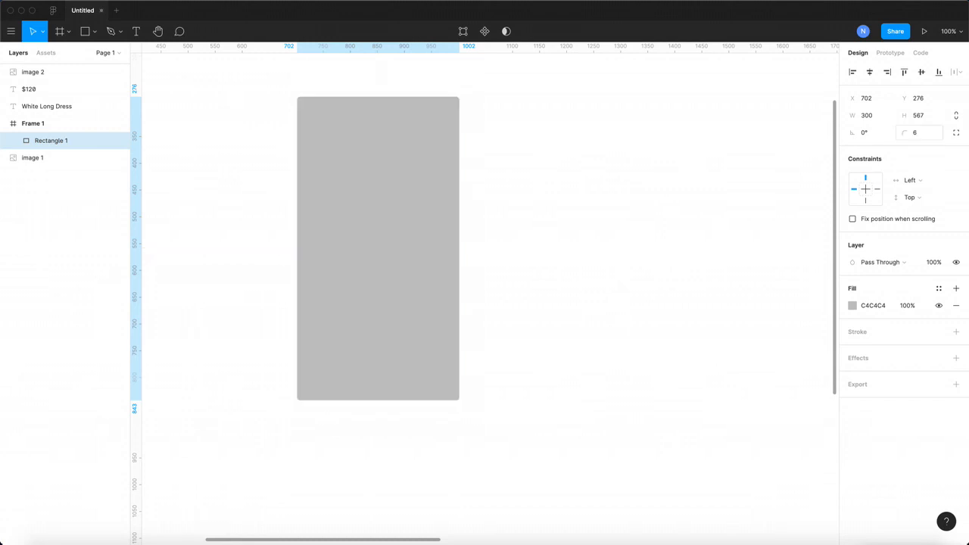
- Set the rectangle's corner radius to 4
{"action": "left_click", "coordinate": [919, 132]}
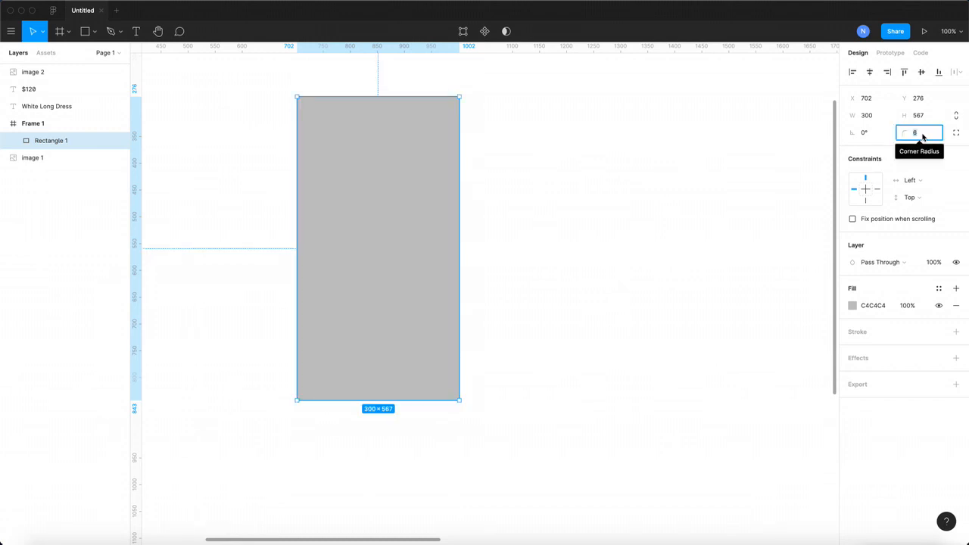
{"action": "type", "text": "4"}
{"action": "key", "text": "Return"}
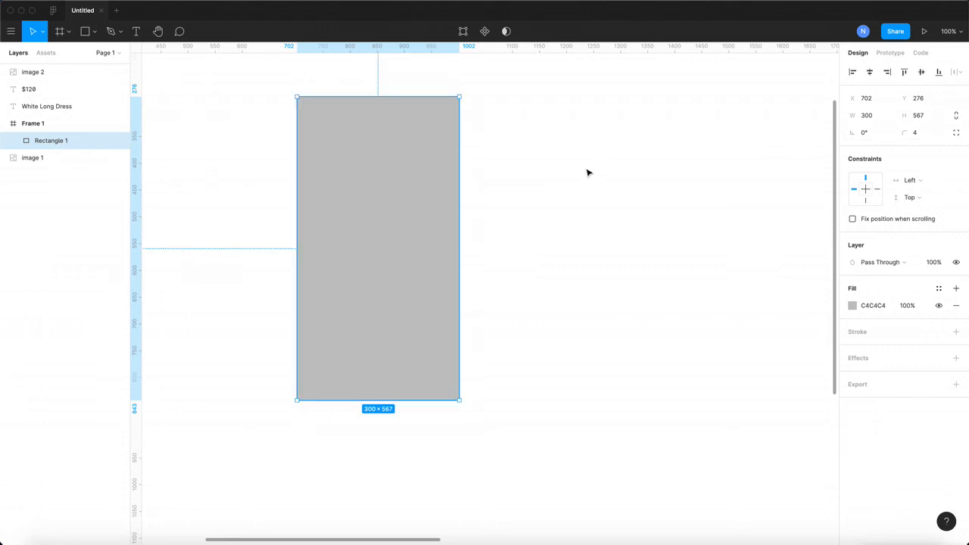
{"action": "left_click", "coordinate": [588, 173]}
- Change the rectangle's fill to white, FFFFFF
{"action": "left_click", "coordinate": [413, 292]}
{"action": "left_click", "coordinate": [853, 306]}
{"action": "left_click_drag", "start_coordinate": [787, 310], "coordinate": [573, 217]}
{"action": "left_click", "coordinate": [573, 218]}
{"action": "left_click", "coordinate": [334, 225]}
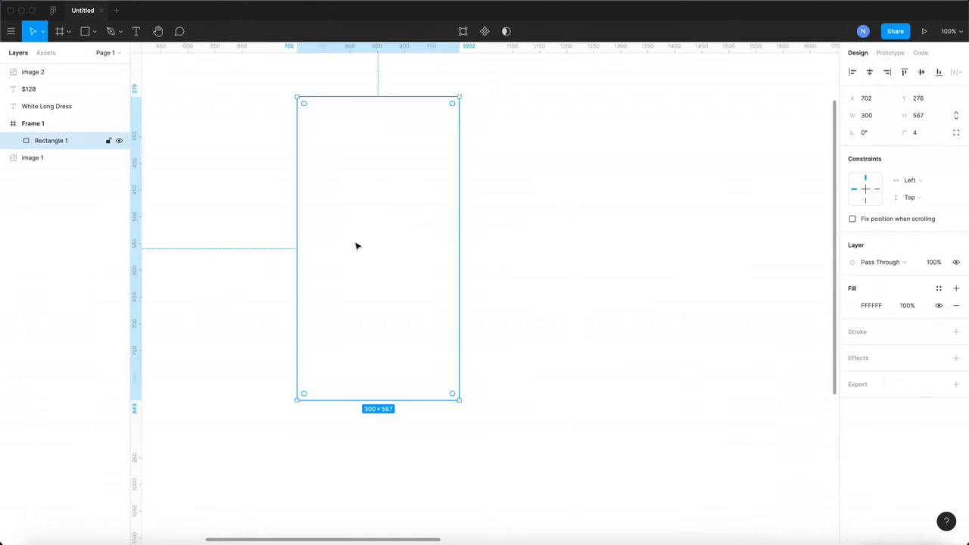
- Fill the rectangle with the light grey F3F3F3
{"action": "left_click", "coordinate": [846, 306]}
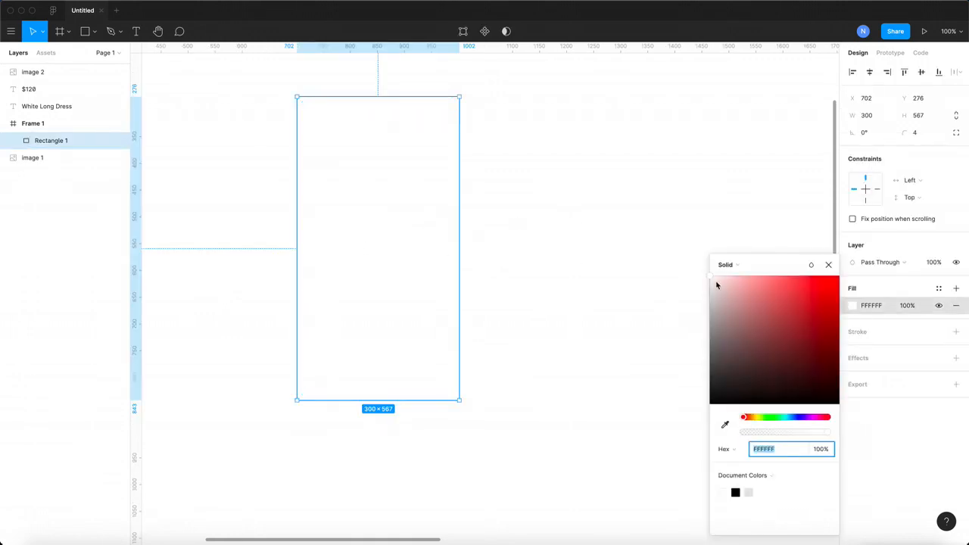
{"action": "type", "text": "F3F3F3"}
{"action": "key", "text": "Return"}
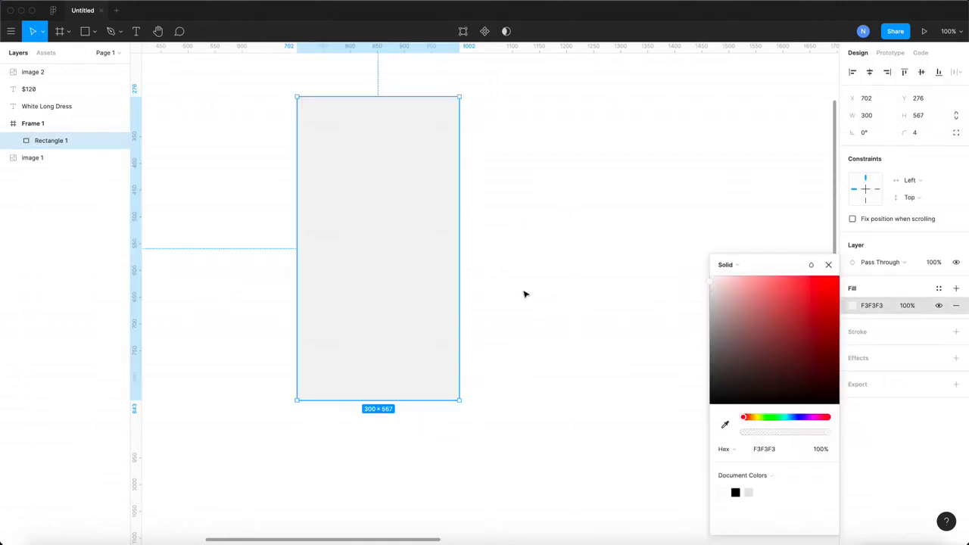
{"action": "left_click", "coordinate": [525, 295]}
- Duplicate the grey rectangle in place and shorten the copy from its bottom edge to about 407 high
{"action": "left_click", "coordinate": [357, 309]}
{"action": "key", "text": "ctrl+c"}
{"action": "key", "text": "ctrl+v"}
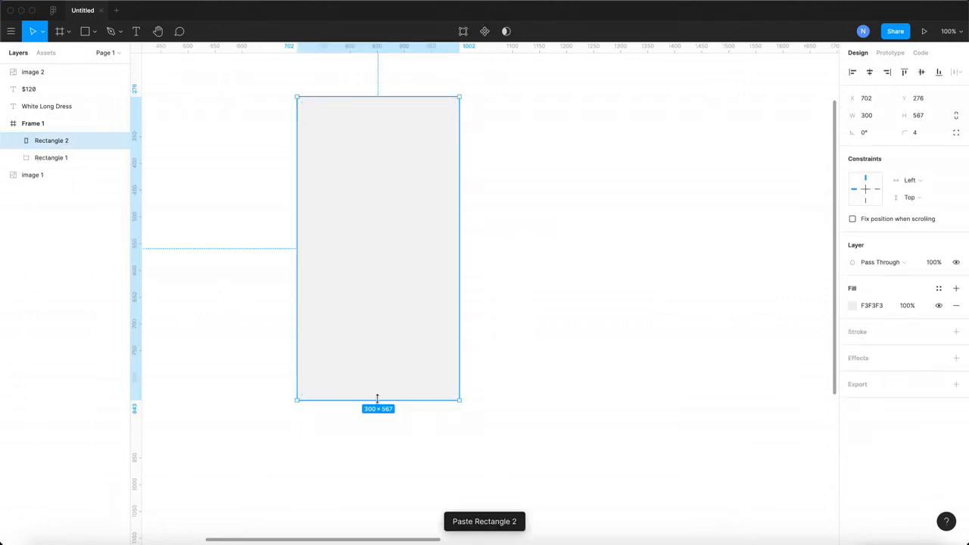
{"action": "left_click_drag", "start_coordinate": [377, 399], "coordinate": [371, 312]}
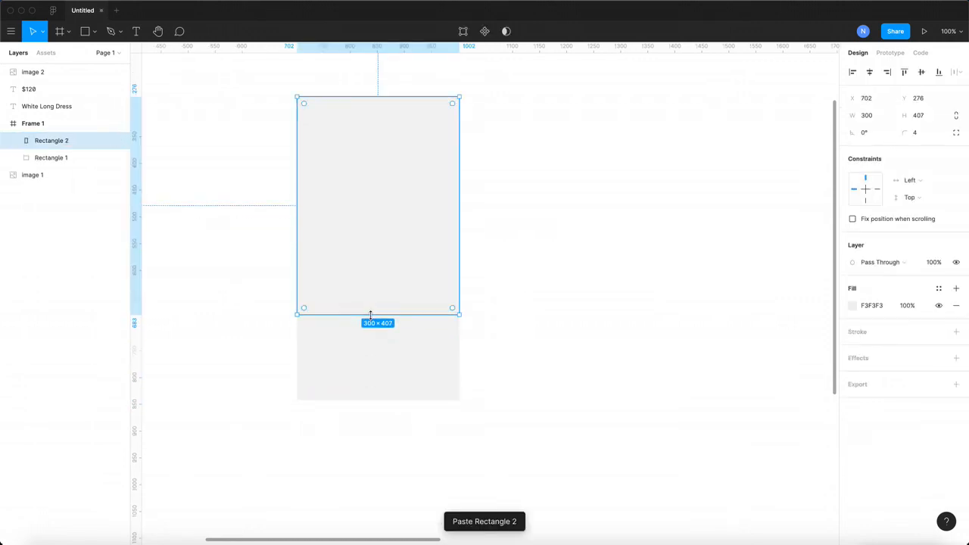
- Fill the shorter rectangle copy with white, FFFFFF
{"action": "left_click", "coordinate": [853, 306]}
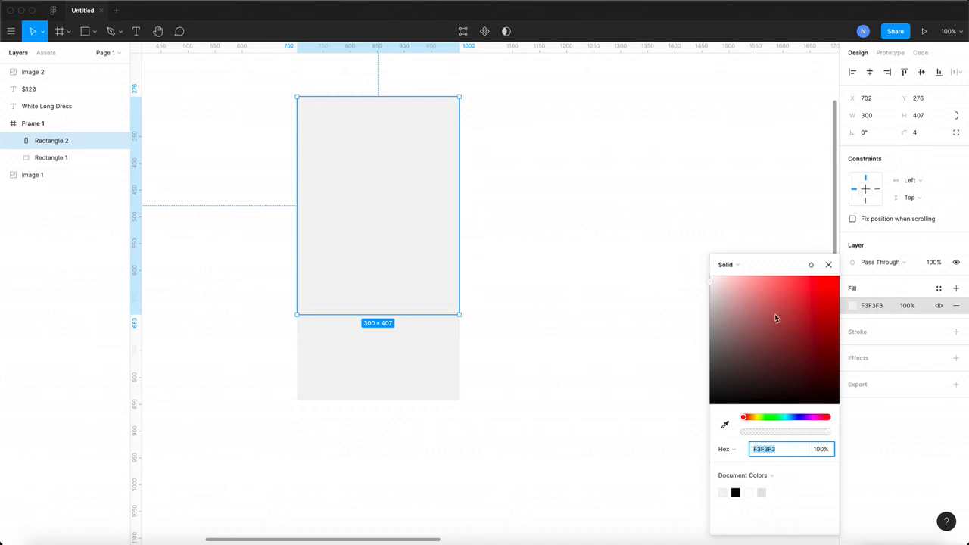
{"action": "left_click_drag", "start_coordinate": [774, 314], "coordinate": [691, 288]}
{"action": "left_click", "coordinate": [692, 288]}
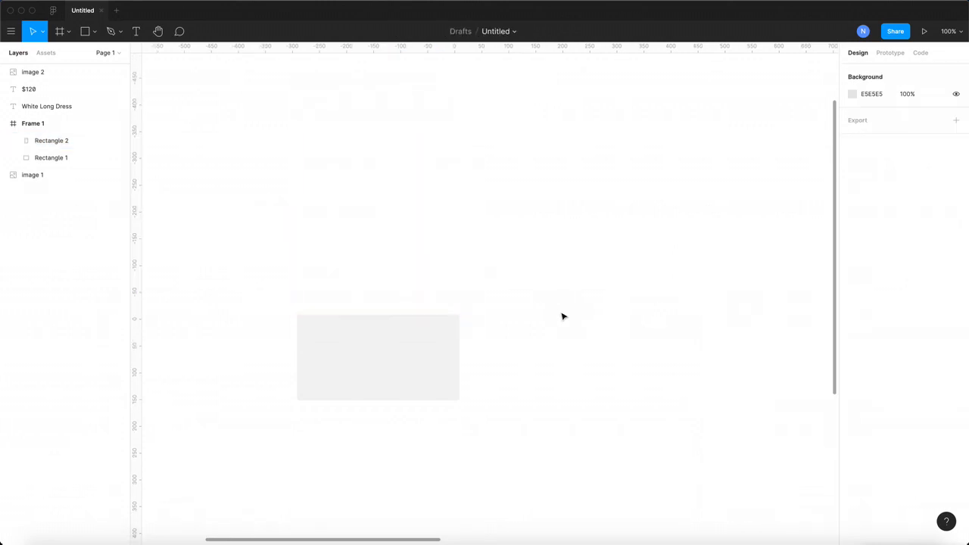
{"action": "left_click", "coordinate": [398, 343]}
{"action": "left_click", "coordinate": [676, 348]}
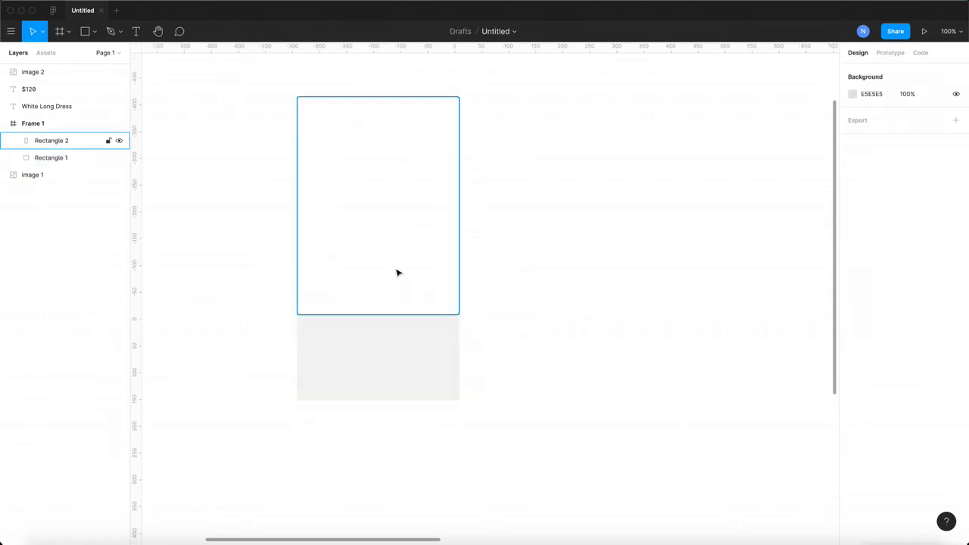
- Square off the white rectangle's two bottom corners by giving those points a corner radius of 0
{"action": "double_click", "coordinate": [431, 287]}
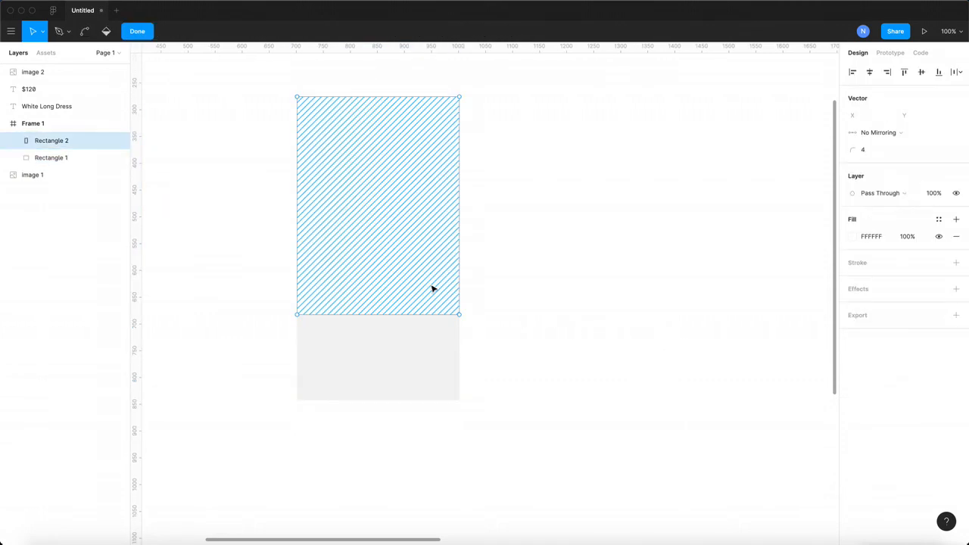
{"action": "left_click_drag", "start_coordinate": [271, 306], "coordinate": [478, 338]}
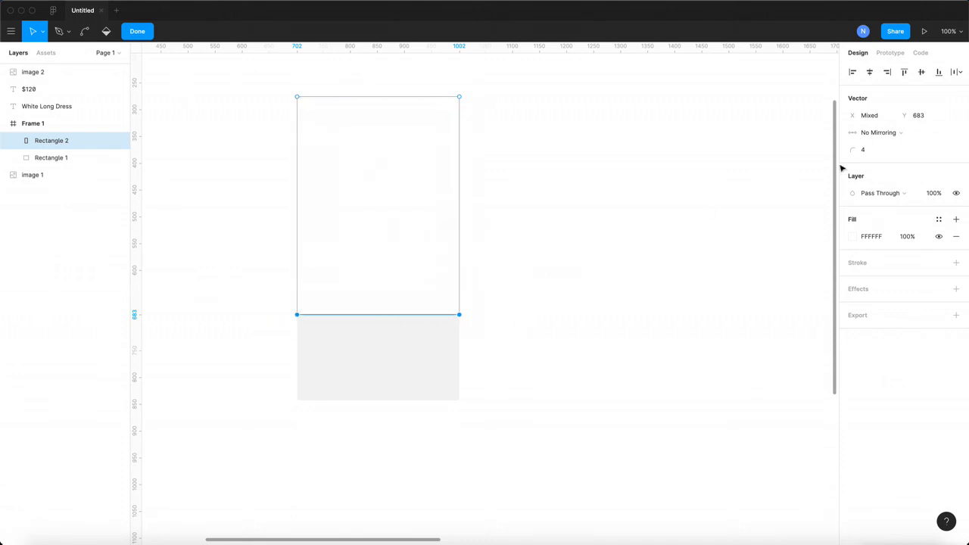
{"action": "left_click", "coordinate": [876, 152]}
{"action": "type", "text": "0"}
{"action": "key", "text": "Return"}
{"action": "left_click", "coordinate": [506, 295]}
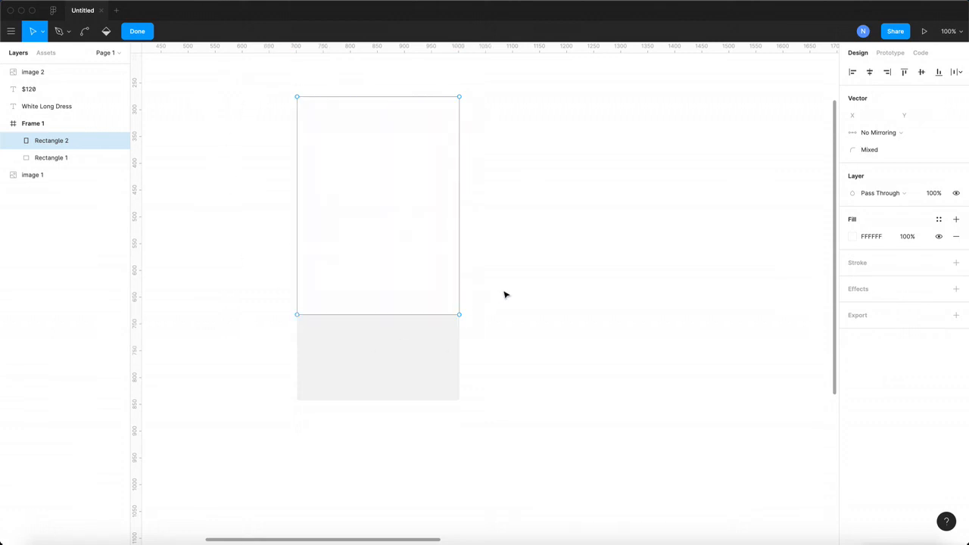
{"action": "scroll", "coordinate": [506, 294], "scroll_direction": "right", "scroll_amount": 2}
{"action": "key", "text": "Escape"}
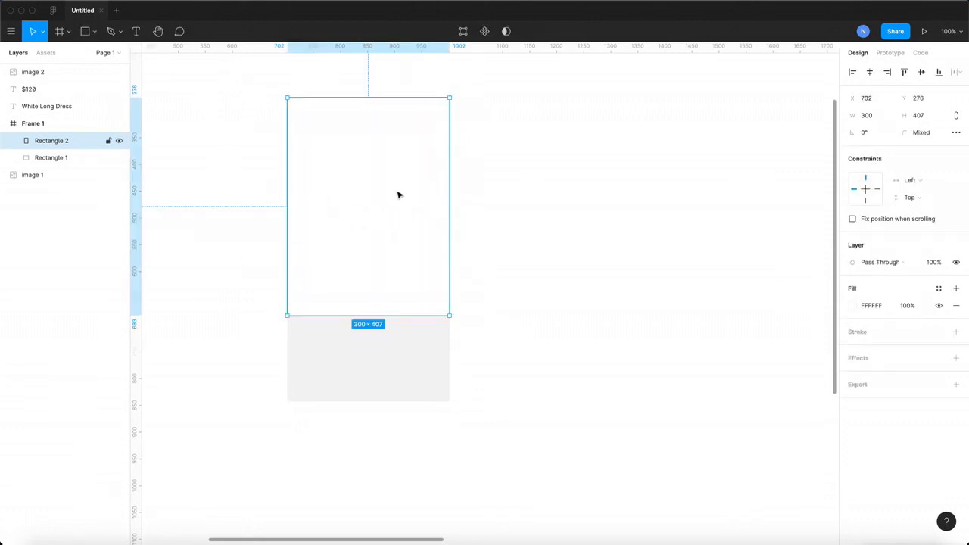
{"action": "left_click", "coordinate": [527, 244]}
- Copy the white dress photo from outside the frame and paste it into Frame 1 over the card rectangles
{"action": "scroll", "coordinate": [529, 243], "scroll_direction": "right", "scroll_amount": 10}
{"action": "scroll", "coordinate": [590, 234], "scroll_direction": "right", "scroll_amount": 2}
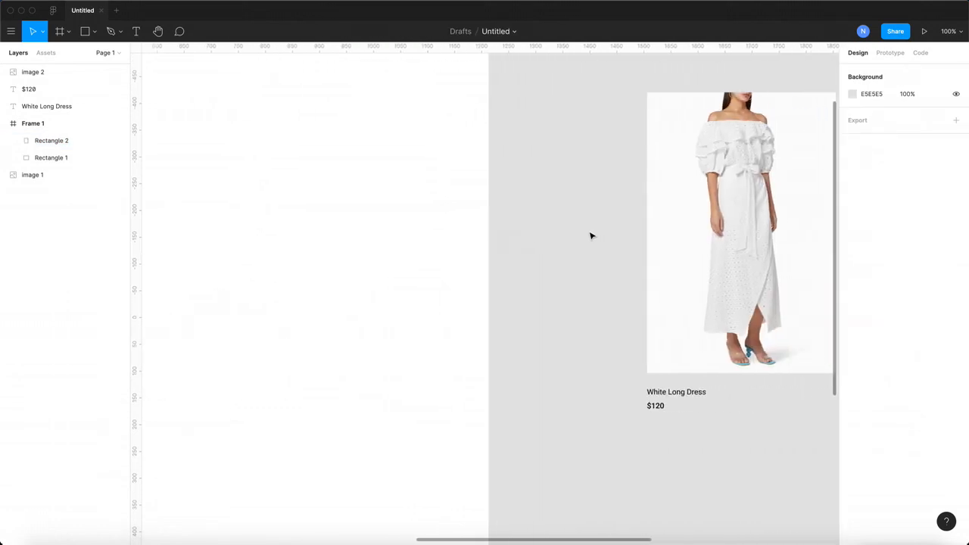
{"action": "left_click", "coordinate": [680, 228]}
{"action": "scroll", "coordinate": [680, 228], "scroll_direction": "left", "scroll_amount": 15}
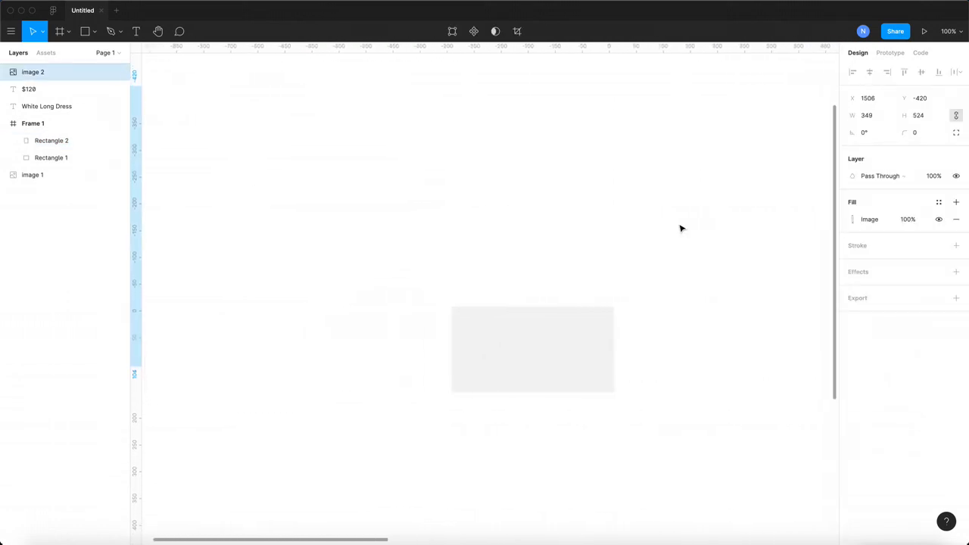
{"action": "left_click", "coordinate": [471, 217]}
{"action": "key", "text": "ctrl+v"}
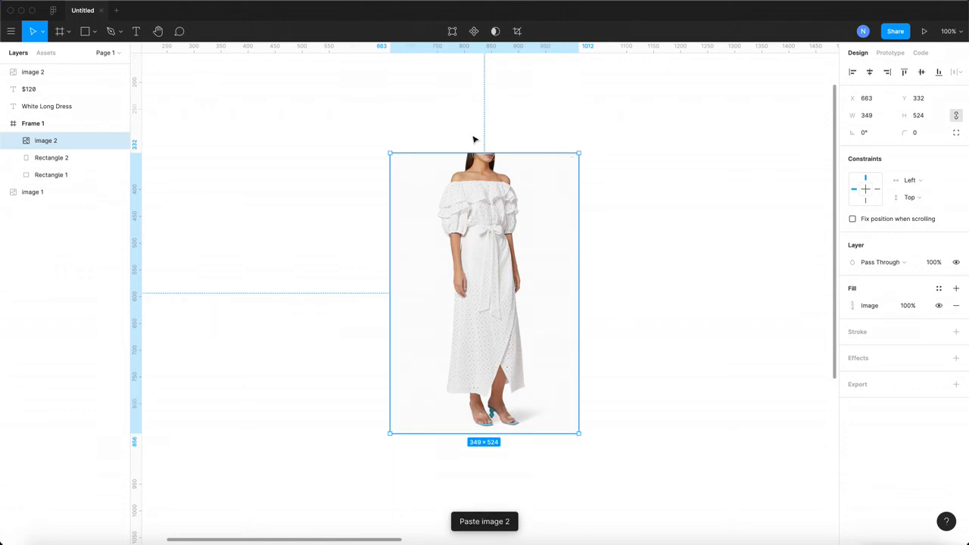
- Mask the pasted dress photo with the white upper rectangle
{"action": "left_click", "coordinate": [471, 134], "text": "shift"}
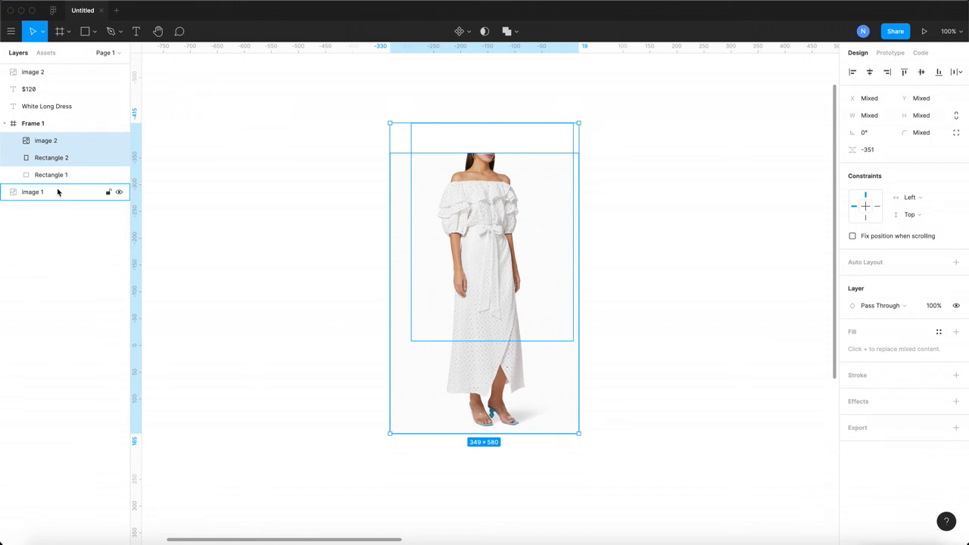
{"action": "left_click", "coordinate": [484, 31]}
{"action": "left_click", "coordinate": [598, 229]}
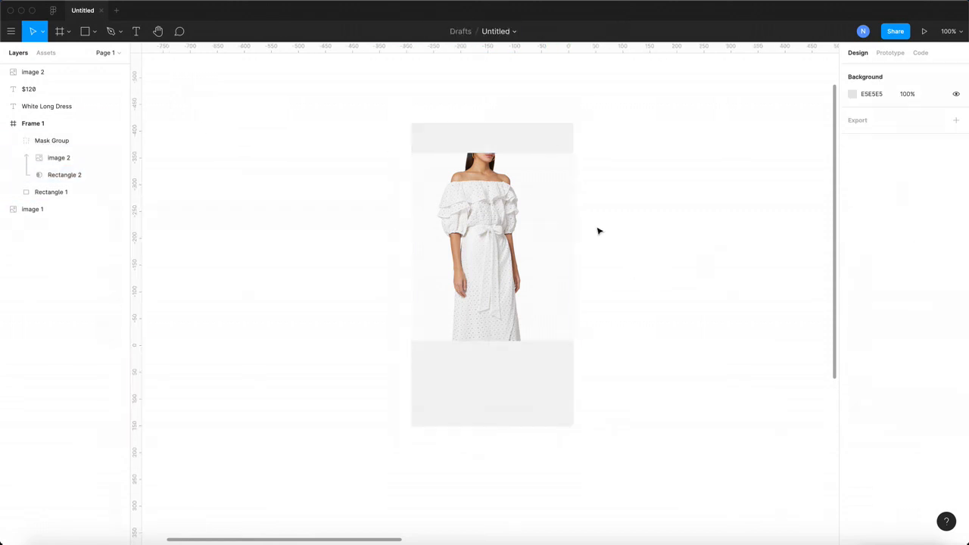
- Align the masked dress photo with the card's top edge and scale it to about 301 × 452 to fit the card's width
{"action": "double_click", "coordinate": [498, 213]}
{"action": "left_click_drag", "start_coordinate": [498, 212], "coordinate": [501, 171]}
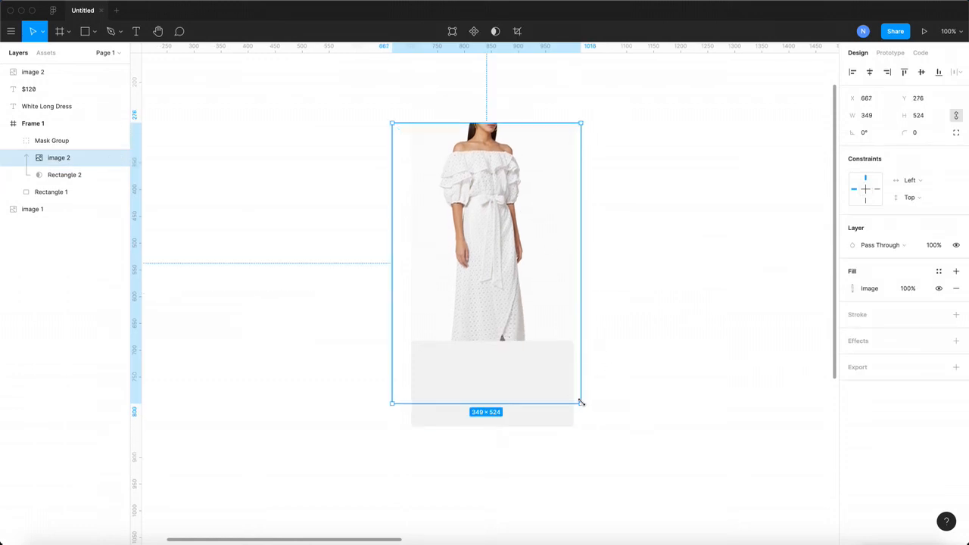
{"action": "left_click_drag", "start_coordinate": [581, 402], "coordinate": [567, 391]}
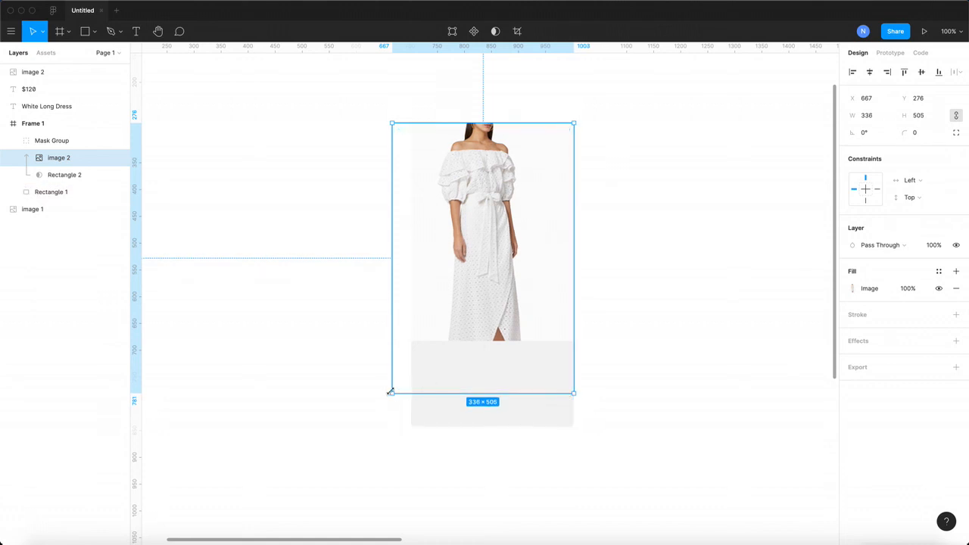
{"action": "left_click_drag", "start_coordinate": [390, 392], "coordinate": [411, 364]}
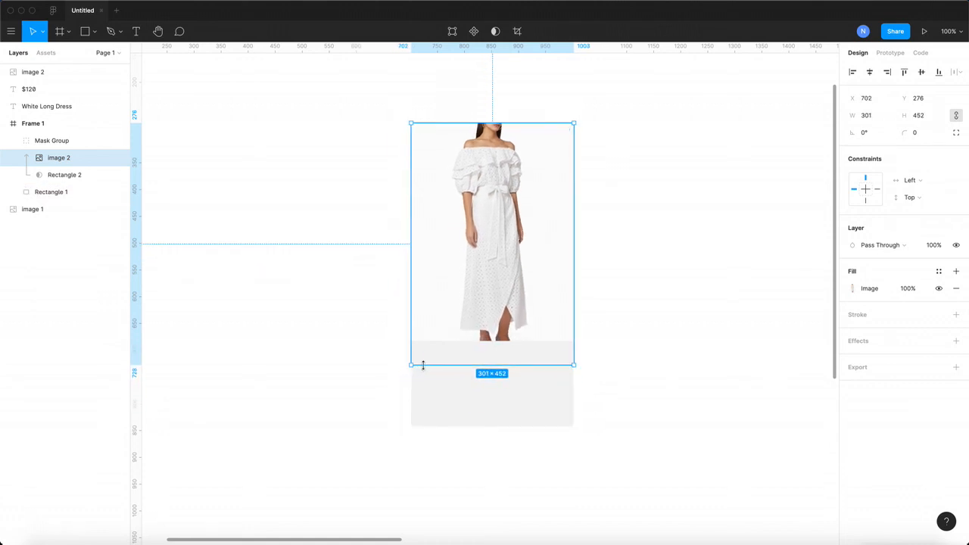
- Extend the mask rectangle's bottom edge to a height of about 453 to uncover the whole dress photo
{"action": "right_click", "coordinate": [461, 219]}
{"action": "mouse_move", "coordinate": [539, 225]}
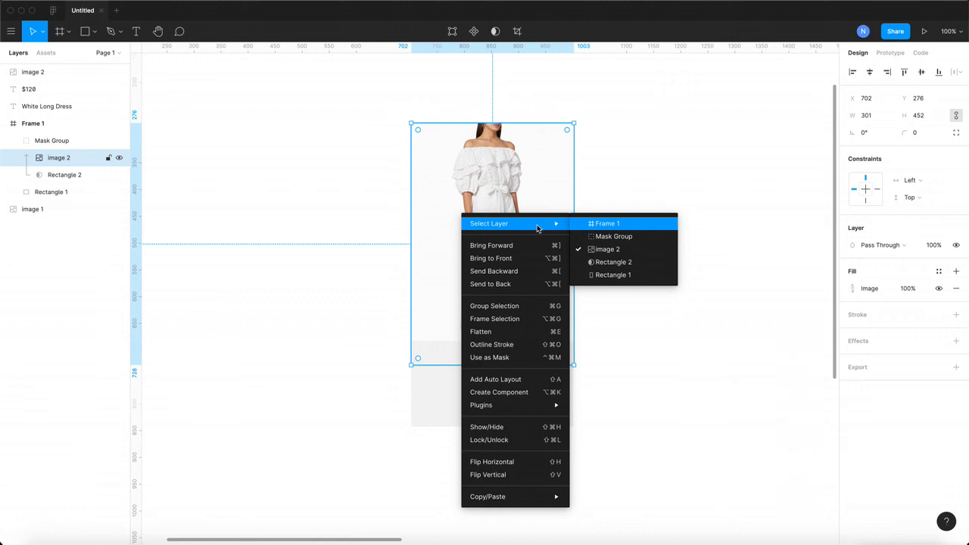
{"action": "left_click", "coordinate": [612, 275]}
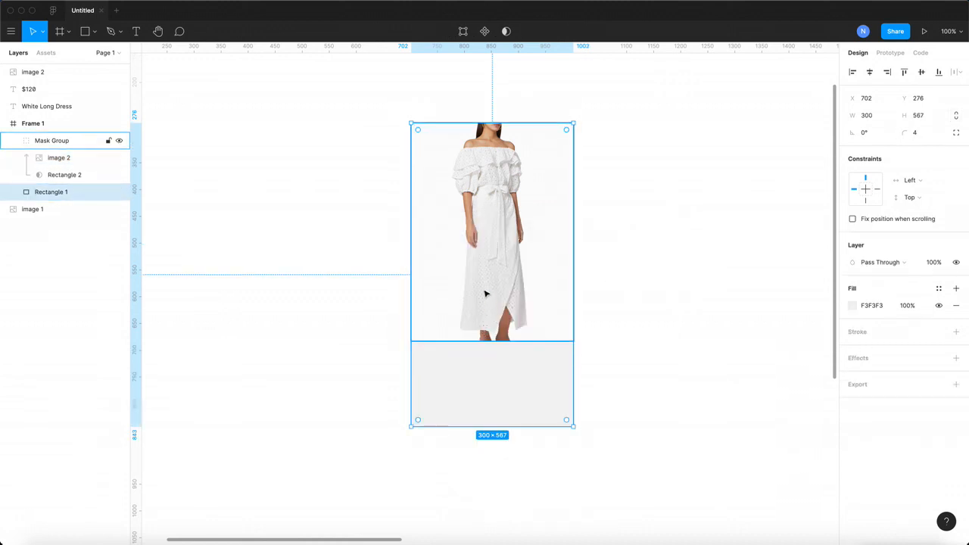
{"action": "left_click", "coordinate": [80, 174]}
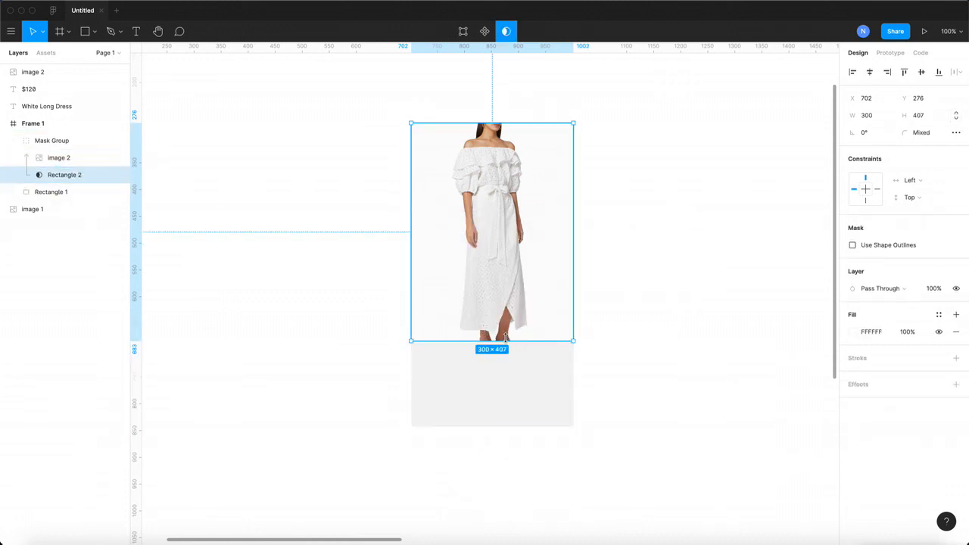
{"action": "left_click_drag", "start_coordinate": [505, 336], "coordinate": [502, 366]}
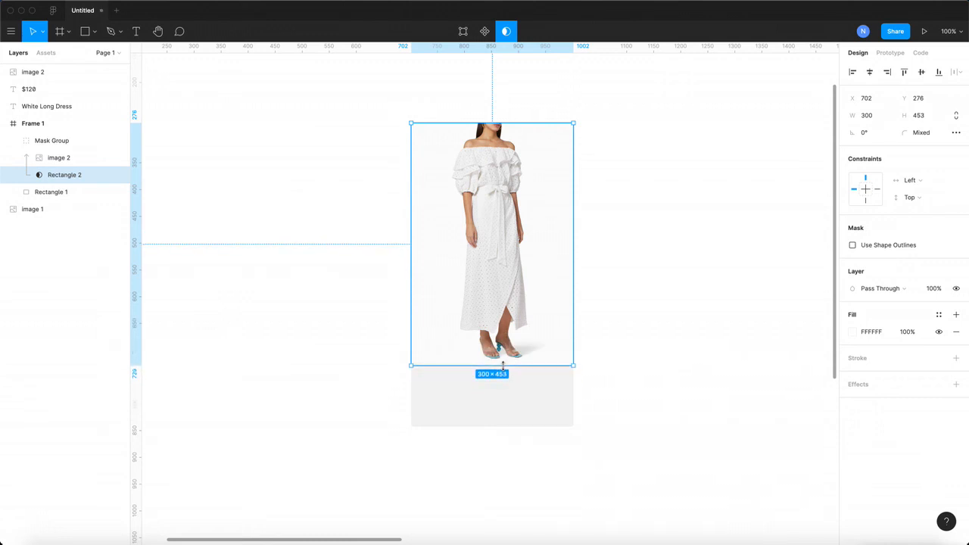
{"action": "left_click", "coordinate": [719, 446]}
- Lengthen the grey background rectangle from its bottom edge to about 625 high
{"action": "left_click", "coordinate": [456, 395]}
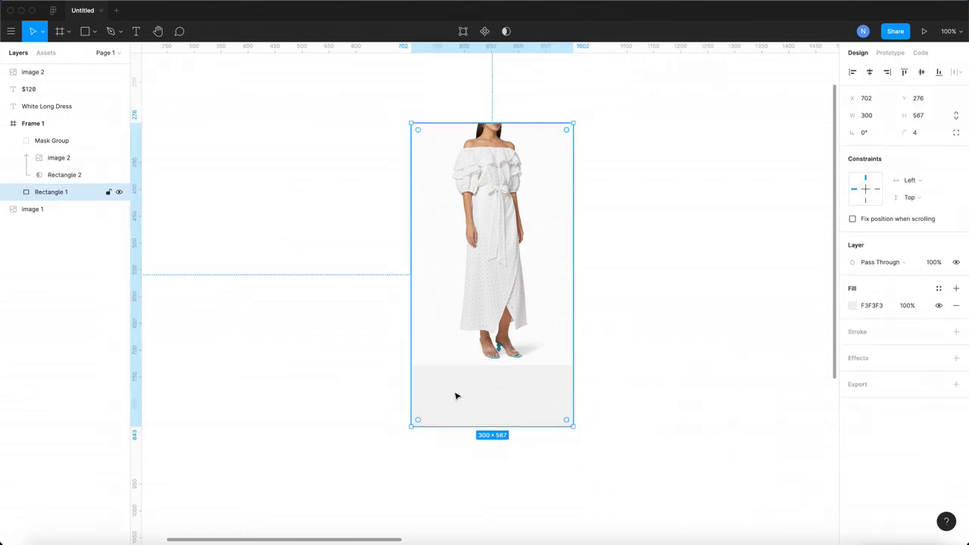
{"action": "left_click", "coordinate": [623, 398]}
{"action": "left_click", "coordinate": [513, 402]}
{"action": "left_click_drag", "start_coordinate": [489, 426], "coordinate": [488, 462]}
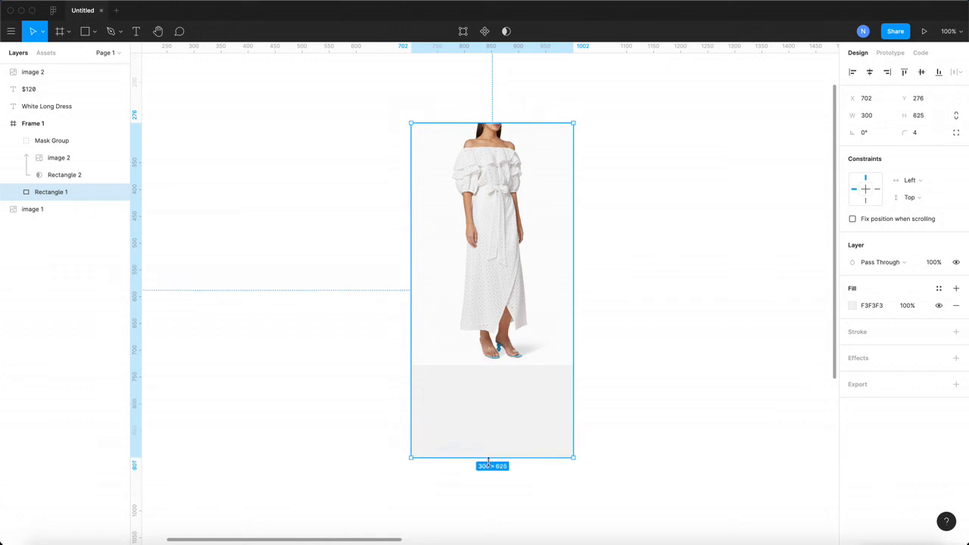
{"action": "left_click", "coordinate": [661, 402]}
{"action": "scroll", "coordinate": [661, 402], "scroll_direction": "down", "scroll_amount": 5}
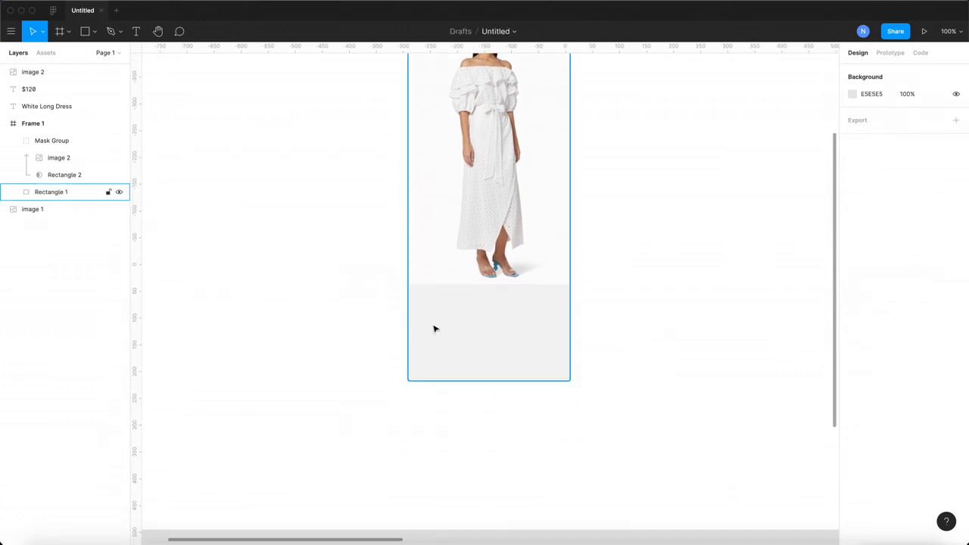
- Add the text "Brand Name" on the grey area of the card below the dress photo
{"action": "key", "text": "t"}
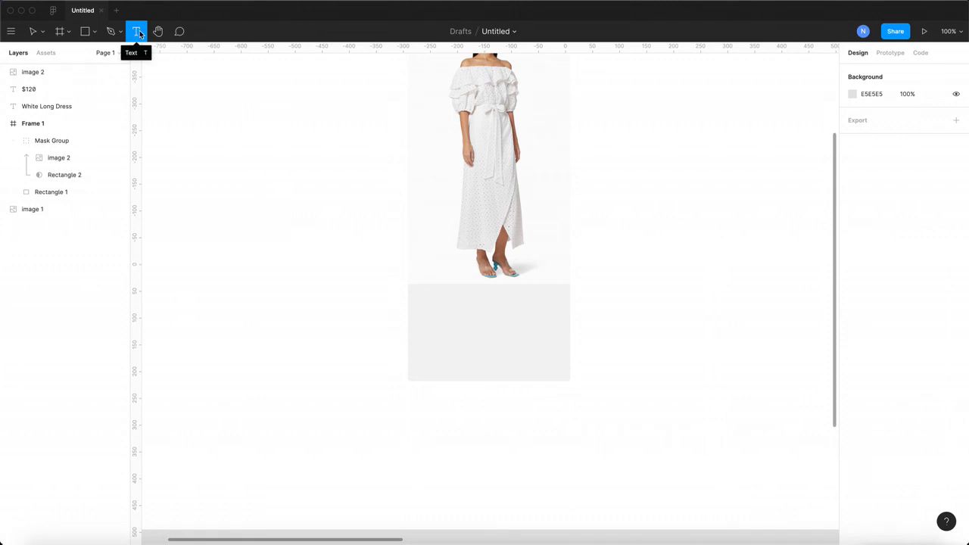
{"action": "left_click", "coordinate": [417, 301]}
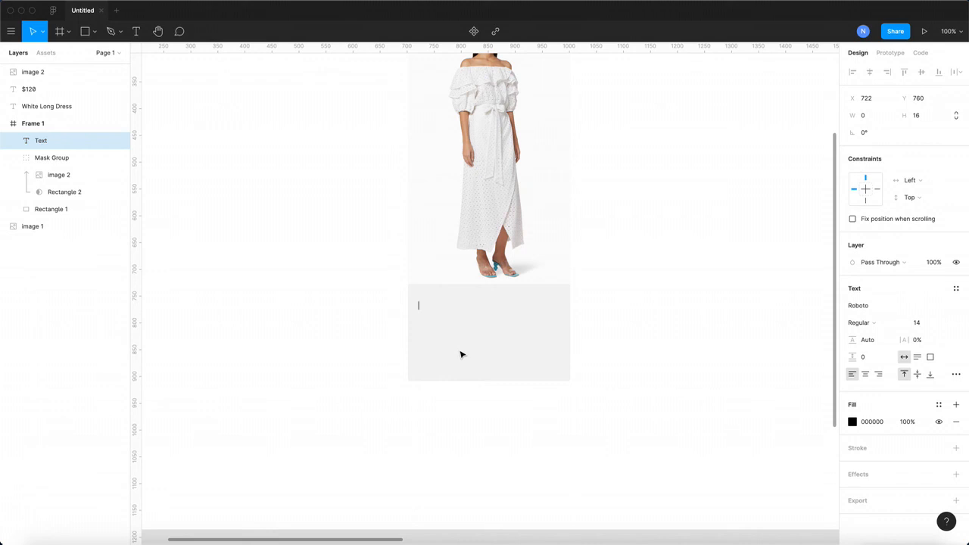
{"action": "type", "text": "Brand Name"}
{"action": "key", "text": "Escape"}
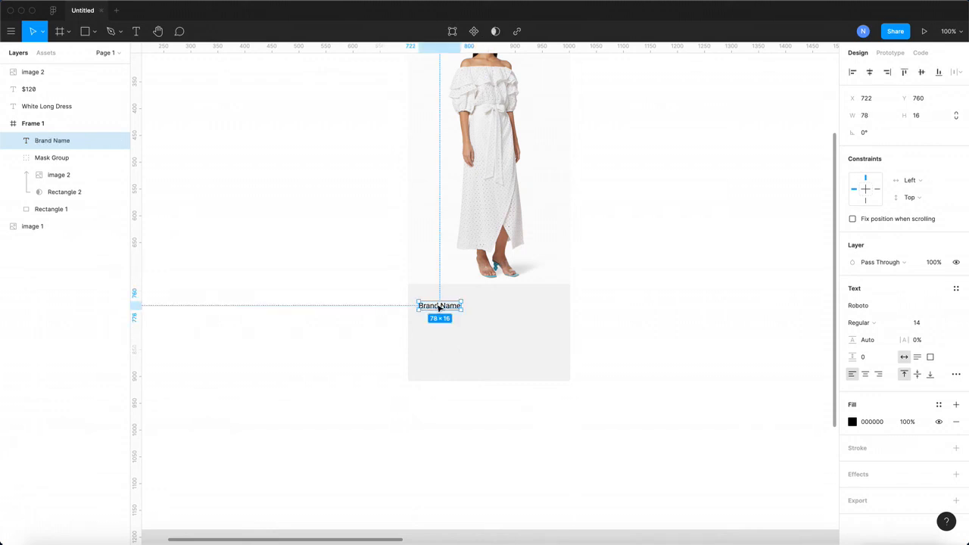
- Position the brand name text at X 732, Y 758, inset 30 from the card's left edge and just below the photo
{"action": "left_click_drag", "start_coordinate": [439, 306], "coordinate": [435, 288]}
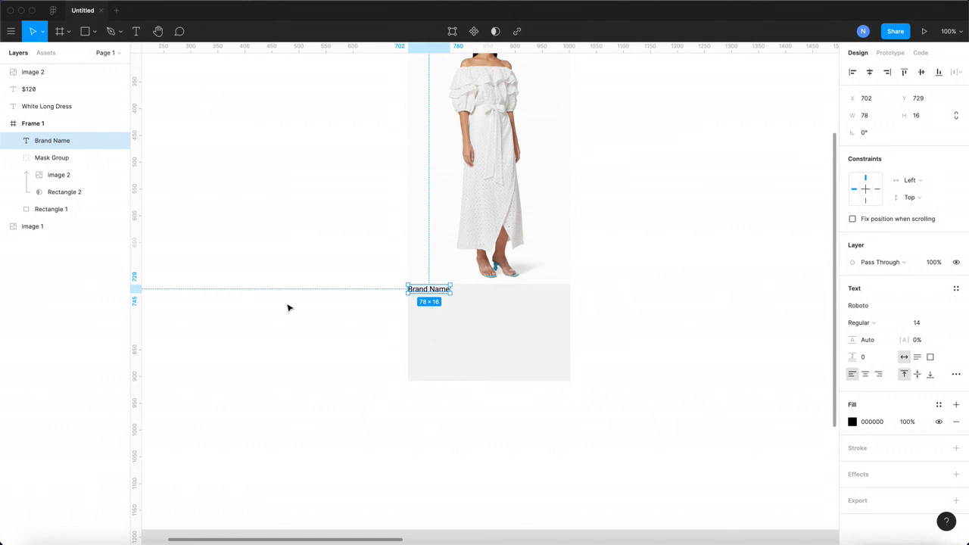
{"action": "key", "text": "shift+Right"}
{"action": "key", "text": "shift+Right"}
{"action": "key", "text": "shift+Right"}
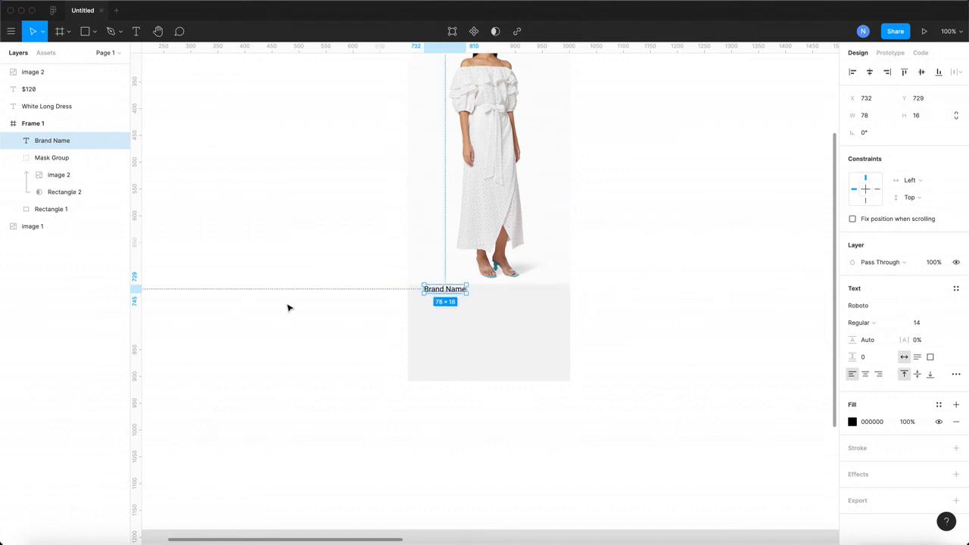
{"action": "key", "text": "shift+Down"}
{"action": "key", "text": "shift+Down"}
{"action": "key", "text": "shift+Down"}
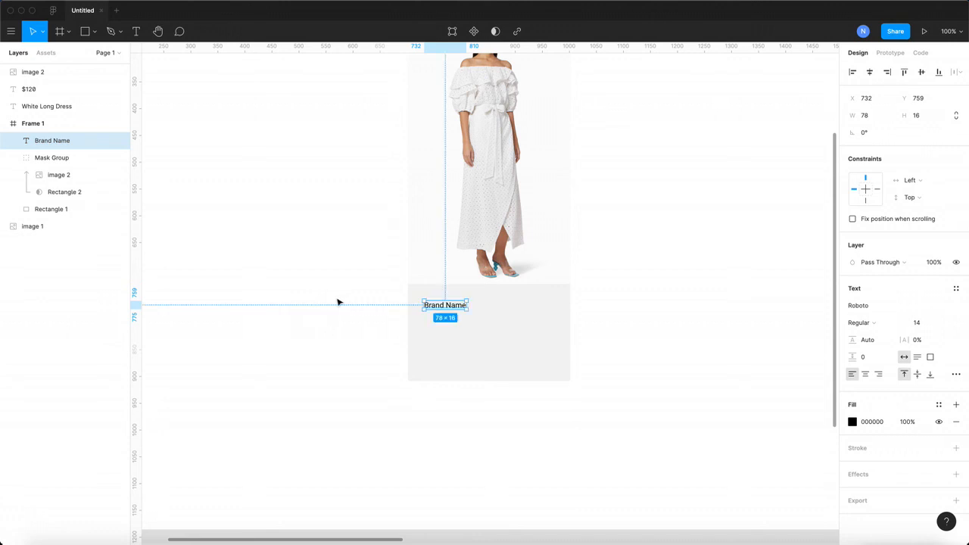
{"action": "key", "text": "alt"}
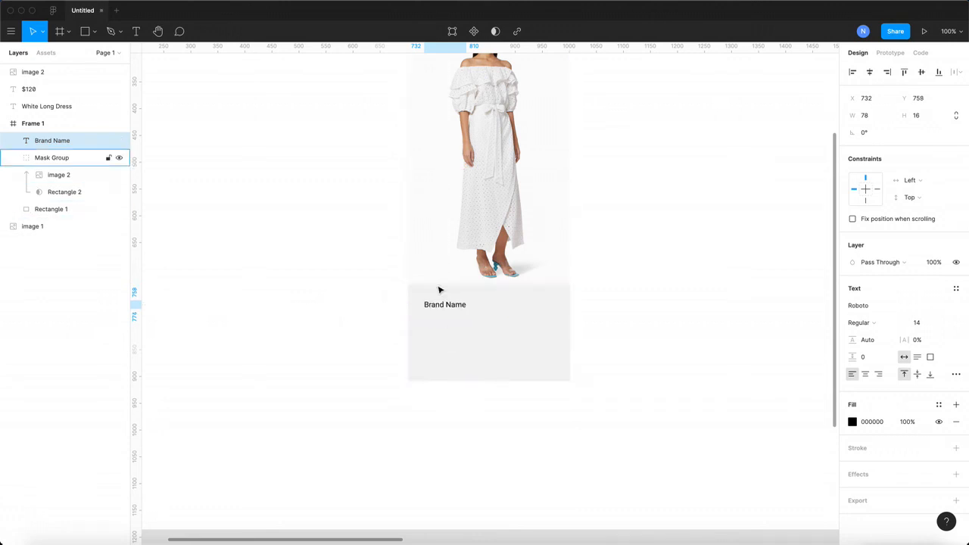
{"action": "key", "text": "alt"}
{"action": "key", "text": "Up"}
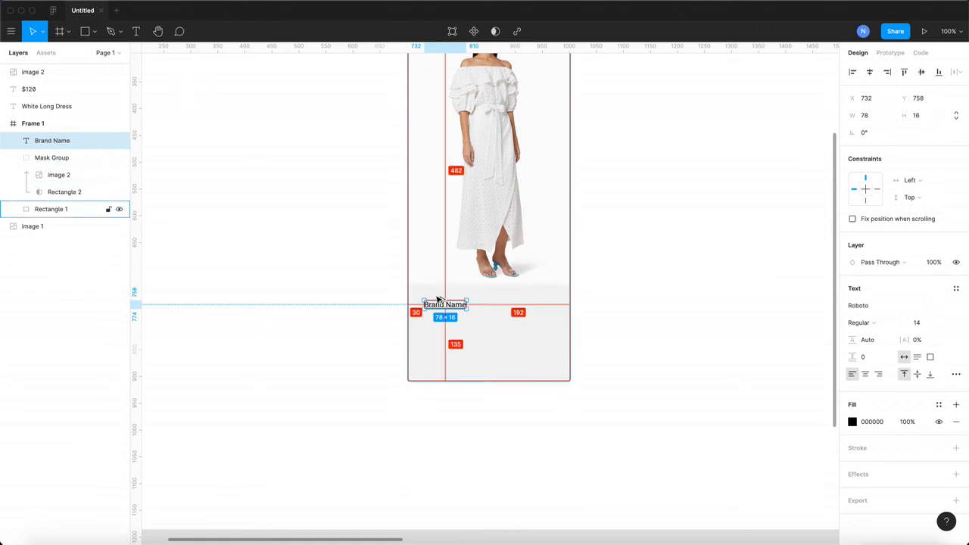
- Duplicate the brand name text directly below itself at Y 793 and change the copy to "White Long Dress for summer"
{"action": "left_click", "coordinate": [383, 315]}
{"action": "left_click", "coordinate": [435, 307]}
{"action": "key", "text": "ctrl+v"}
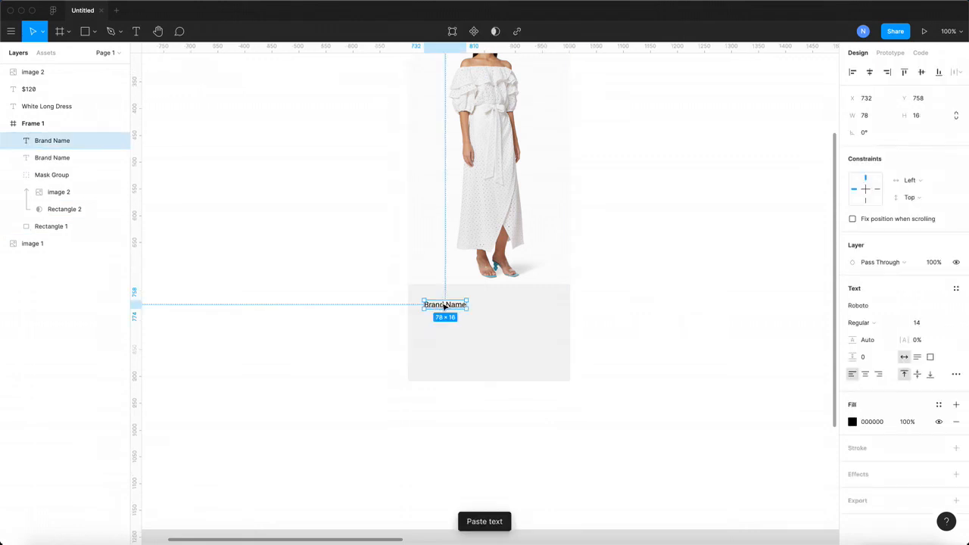
{"action": "left_click_drag", "start_coordinate": [446, 305], "coordinate": [447, 323]}
{"action": "double_click", "coordinate": [441, 321]}
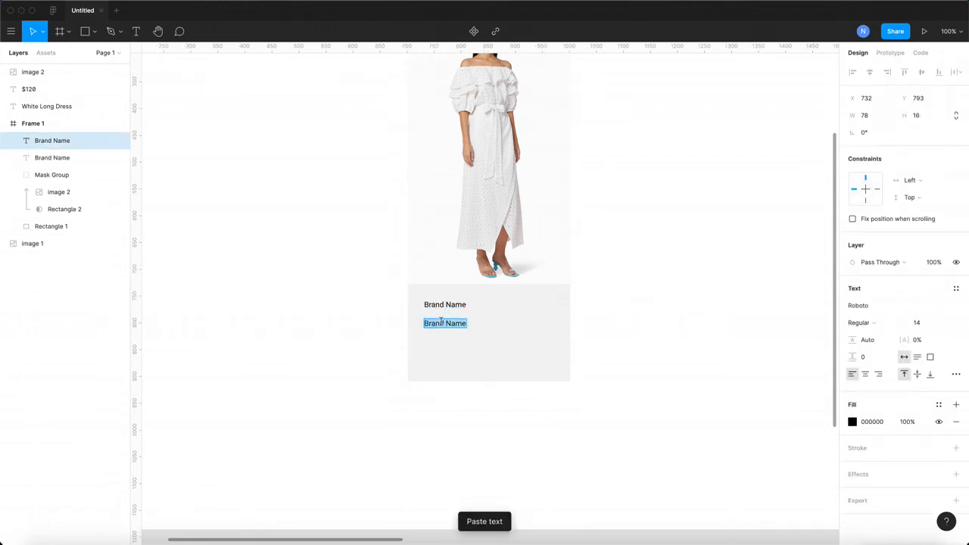
{"action": "type", "text": "White"}
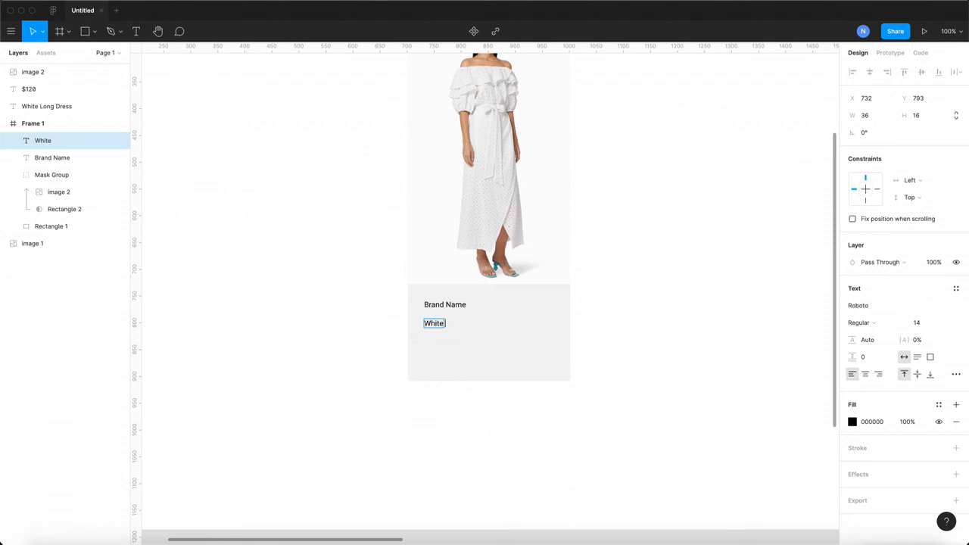
{"action": "type", "text": " Long Dress for summer"}
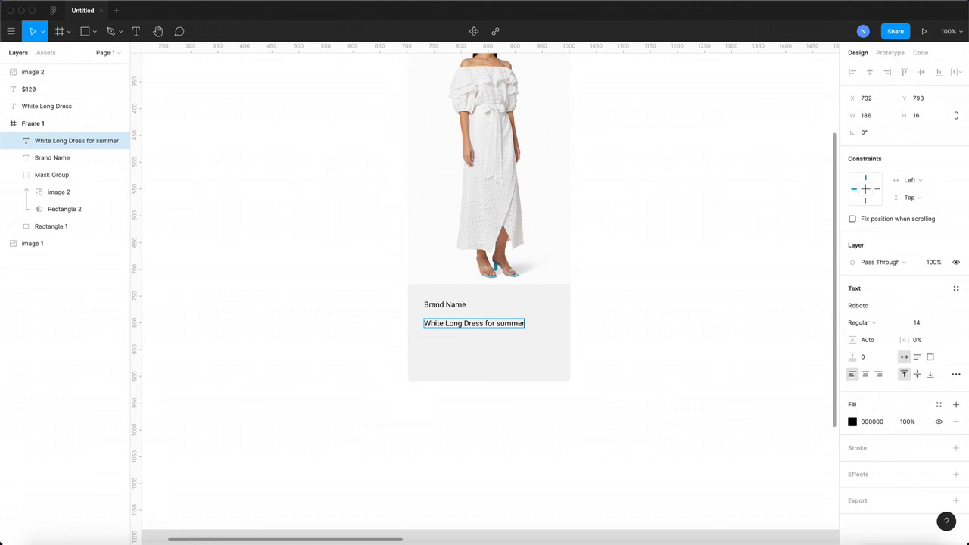
{"action": "key", "text": "Escape"}
- Set the brand name text to uppercase with a font size of 12
{"action": "left_click", "coordinate": [442, 308]}
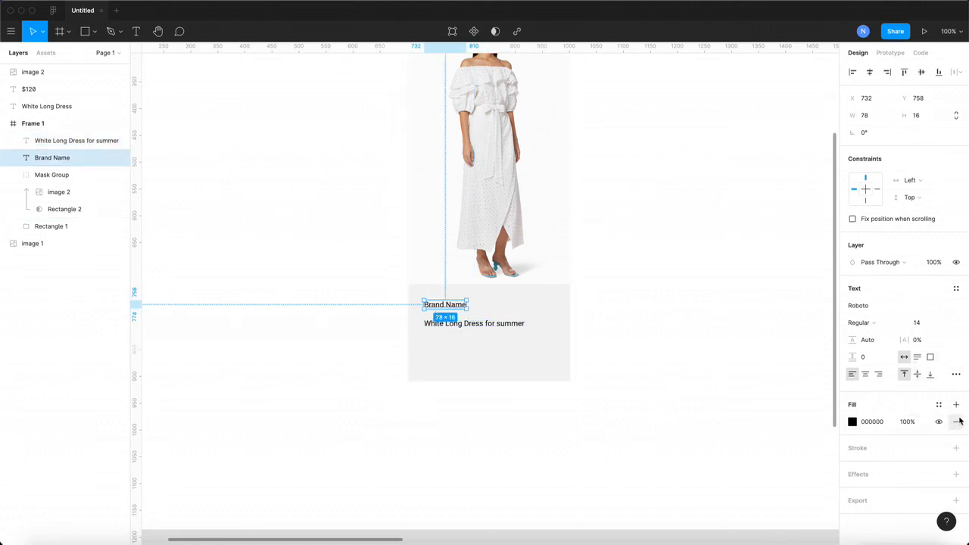
{"action": "left_click", "coordinate": [955, 374]}
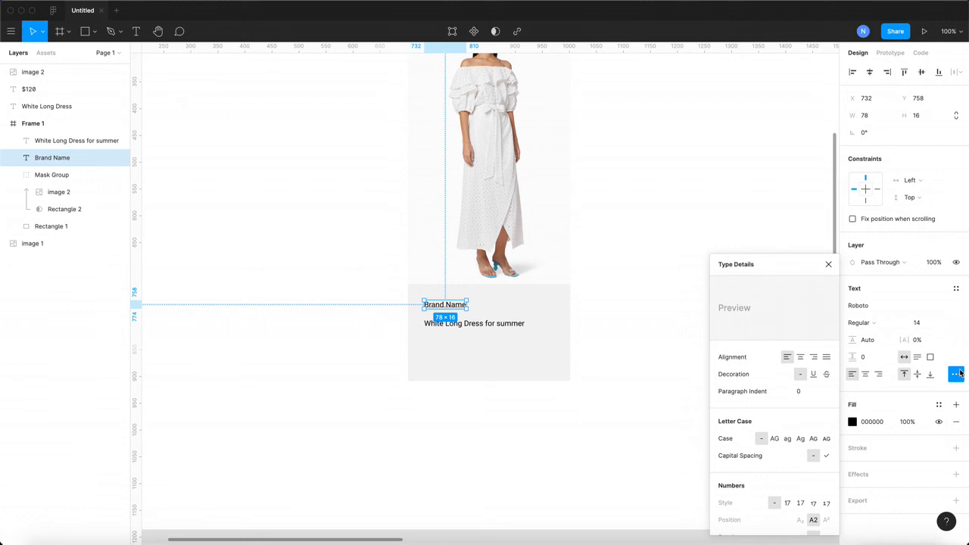
{"action": "left_click", "coordinate": [774, 439]}
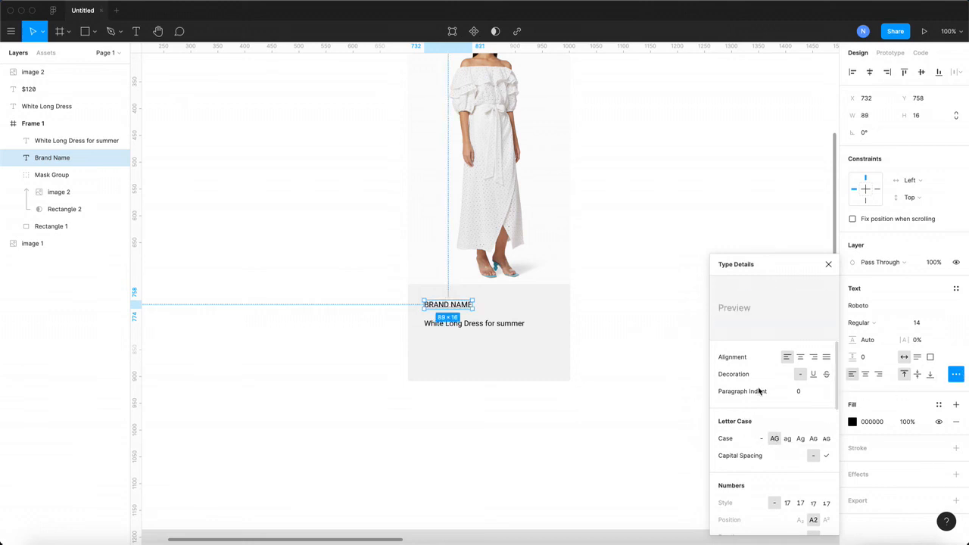
{"action": "left_click", "coordinate": [918, 323]}
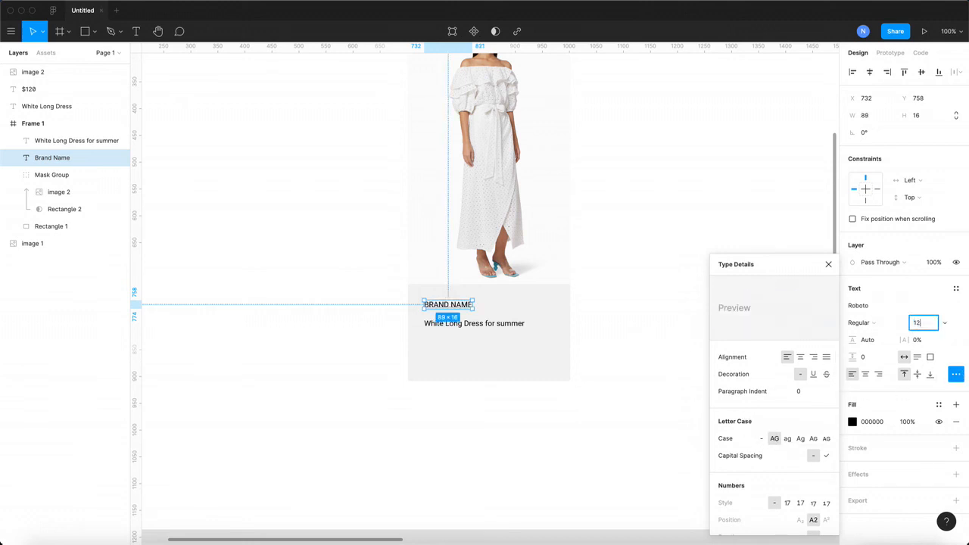
{"action": "type", "text": "12"}
{"action": "key", "text": "Return"}
{"action": "left_click", "coordinate": [610, 313]}
- Set the vertical spacing between the brand name and the dress description to 10
{"action": "left_click", "coordinate": [443, 325]}
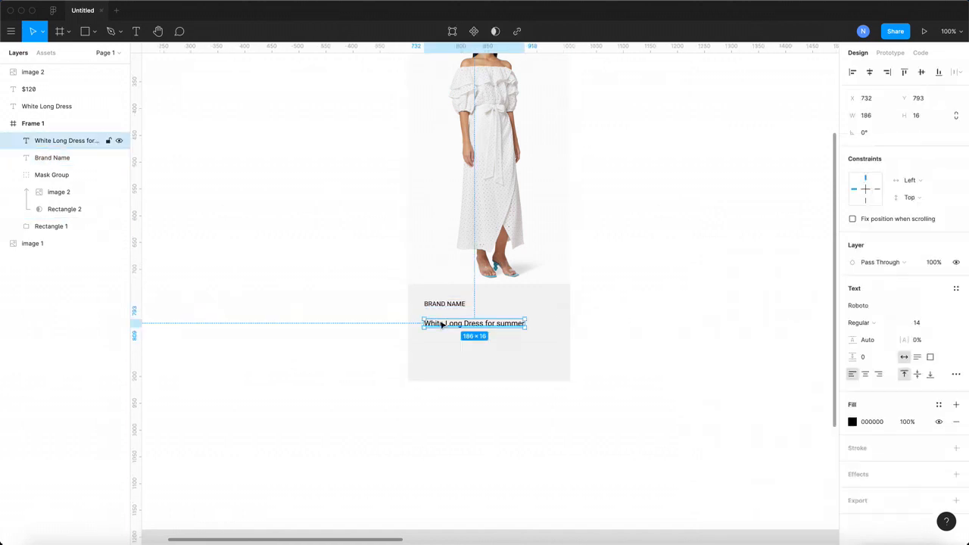
{"action": "left_click", "coordinate": [444, 304], "text": "shift"}
{"action": "left_click", "coordinate": [878, 150]}
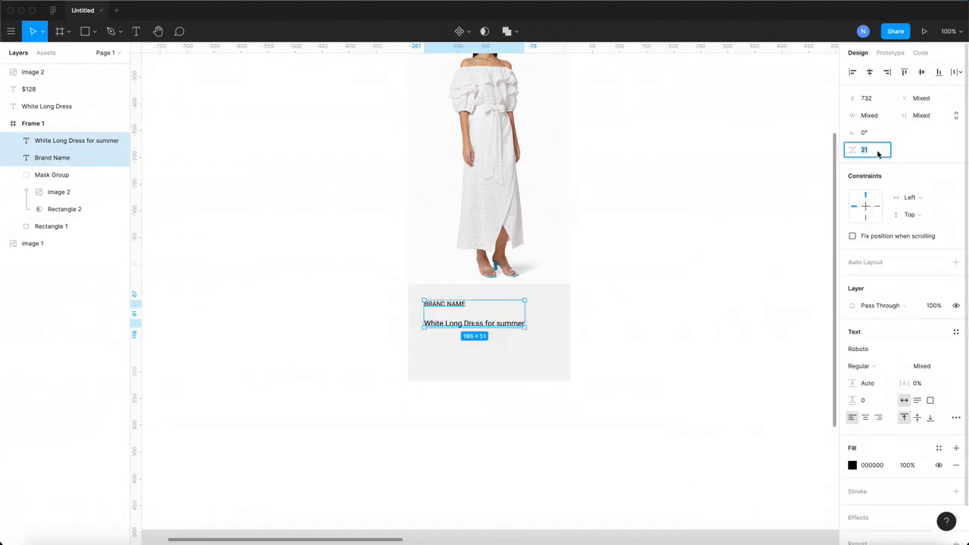
{"action": "type", "text": "12"}
{"action": "type", "text": "0"}
{"action": "key", "text": "Return"}
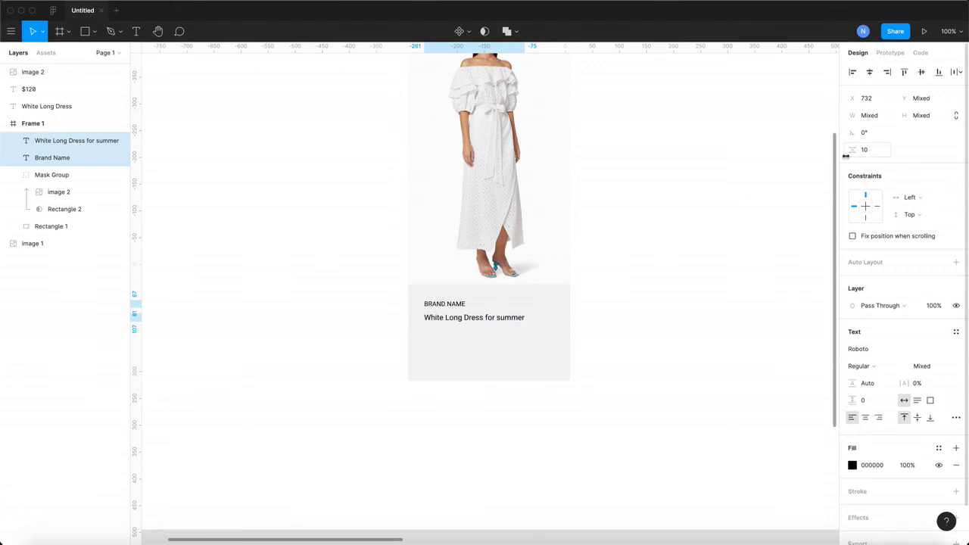
{"action": "left_click", "coordinate": [686, 260]}
- Make the brand name text bold and change its fill to dark grey 5B5B5B
{"action": "left_click", "coordinate": [471, 317]}
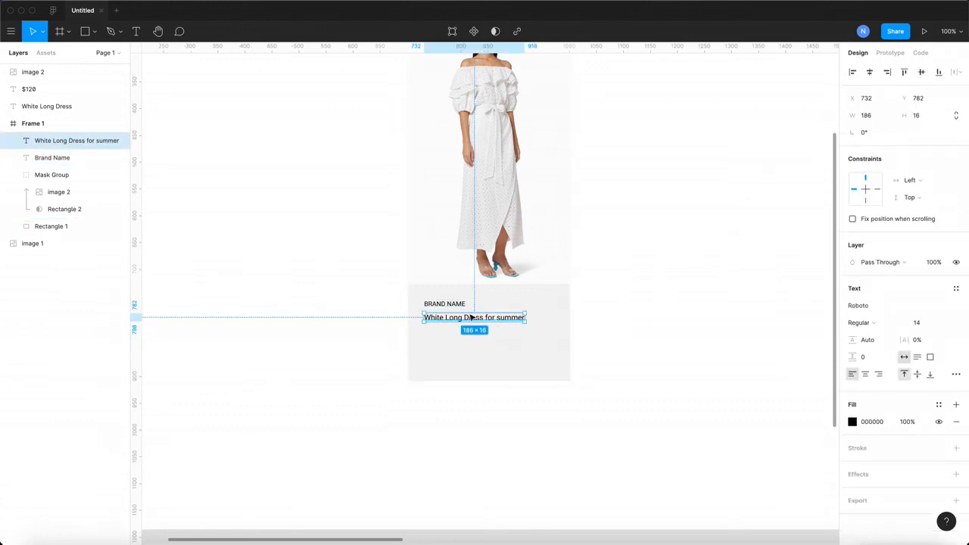
{"action": "left_click", "coordinate": [451, 306]}
{"action": "key", "text": "super+b"}
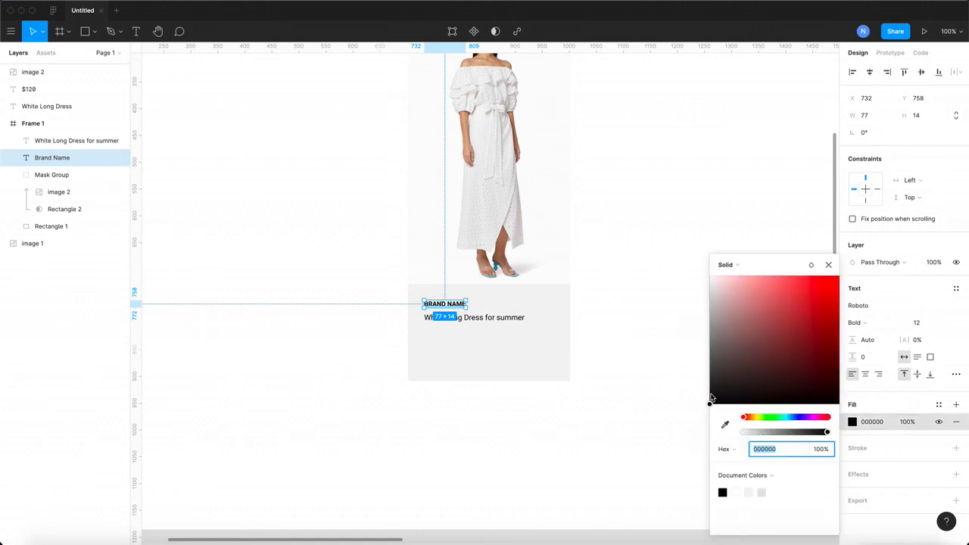
{"action": "left_click_drag", "start_coordinate": [711, 403], "coordinate": [678, 367]}
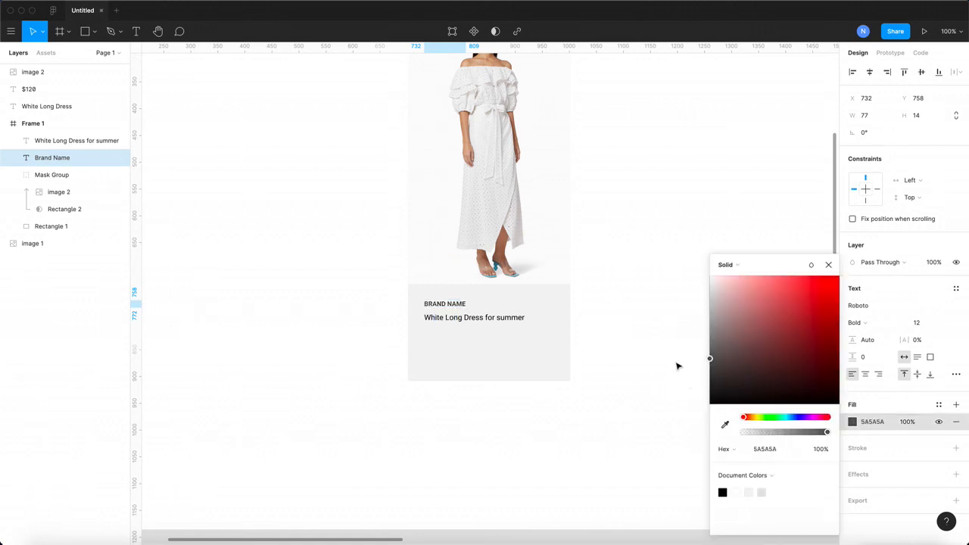
{"action": "left_click", "coordinate": [648, 356]}
- Duplicate the dress description 10 below itself, change the copy to "$120.50" and make it bold
{"action": "left_click", "coordinate": [492, 321]}
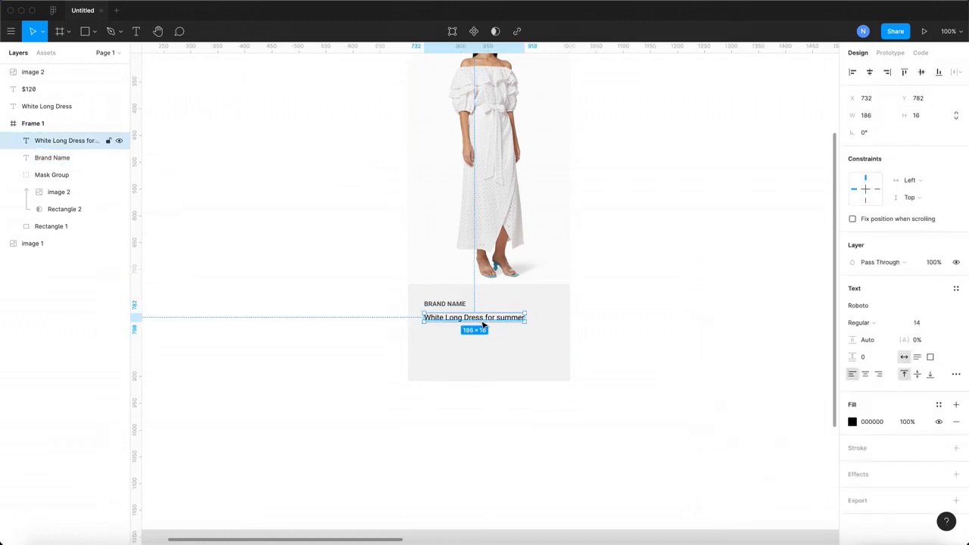
{"action": "key", "text": "ctrl+v"}
{"action": "mouse_move", "coordinate": [483, 324]}
{"action": "left_mouse_down"}
{"action": "mouse_move", "coordinate": [485, 346]}
{"action": "mouse_move", "coordinate": [479, 335]}
{"action": "left_mouse_up"}
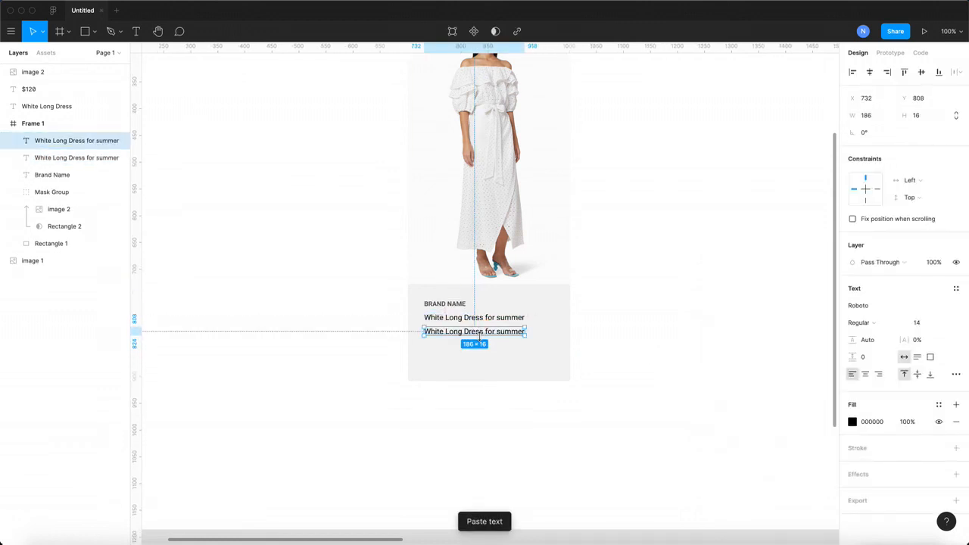
{"action": "double_click", "coordinate": [479, 333]}
{"action": "type", "text": "$"}
{"action": "key", "text": "BackSpace"}
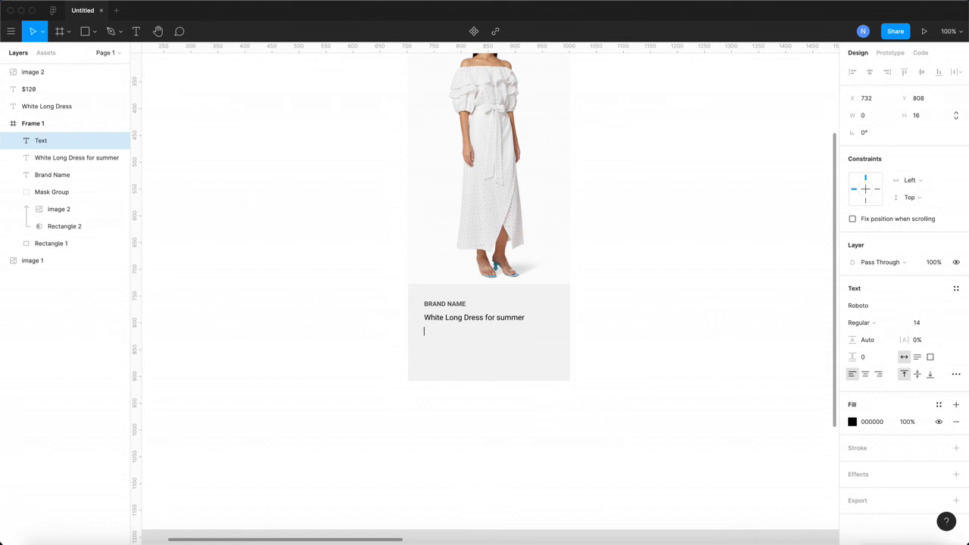
{"action": "type", "text": "$120.50"}
{"action": "key", "text": "Escape"}
{"action": "key", "text": "super+b"}
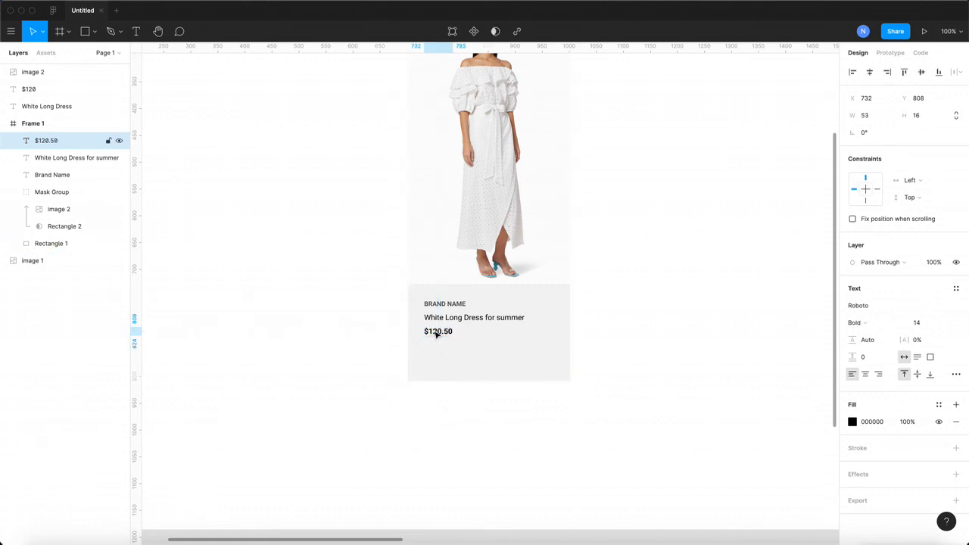
- Measure the spacing between the brand name, dress description and price texts
{"action": "left_click_drag", "start_coordinate": [435, 332], "coordinate": [445, 311]}
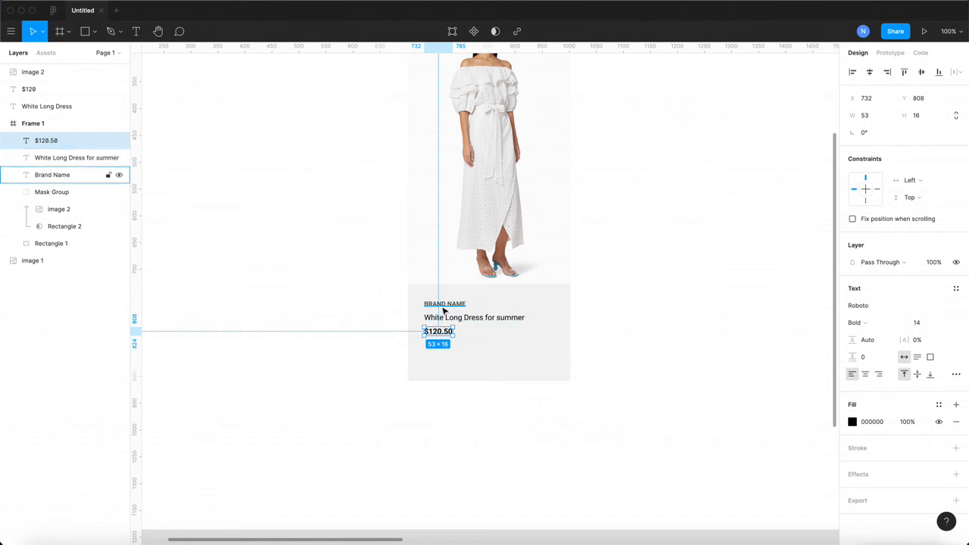
{"action": "left_click", "coordinate": [445, 306]}
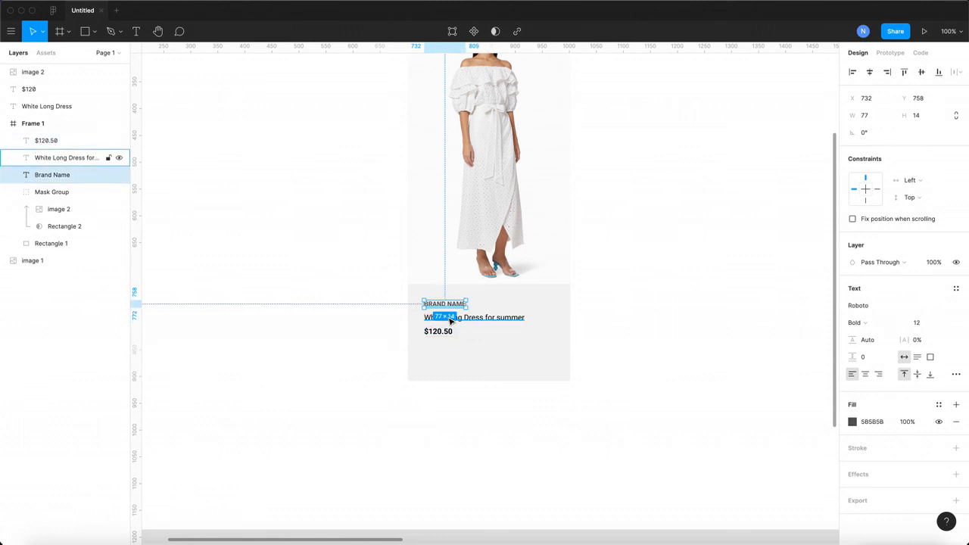
{"action": "key", "text": "alt"}
{"action": "left_click", "coordinate": [448, 332]}
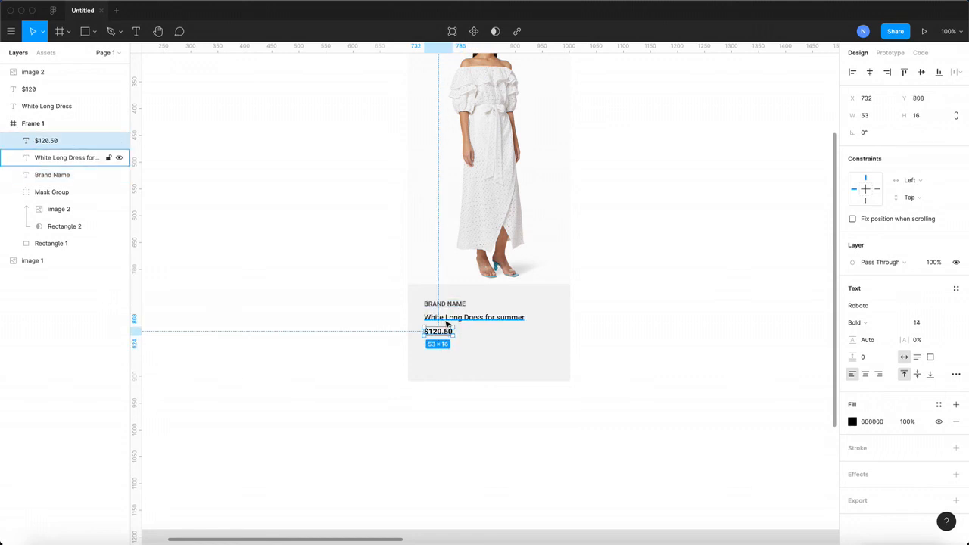
{"action": "left_click", "coordinate": [447, 322]}
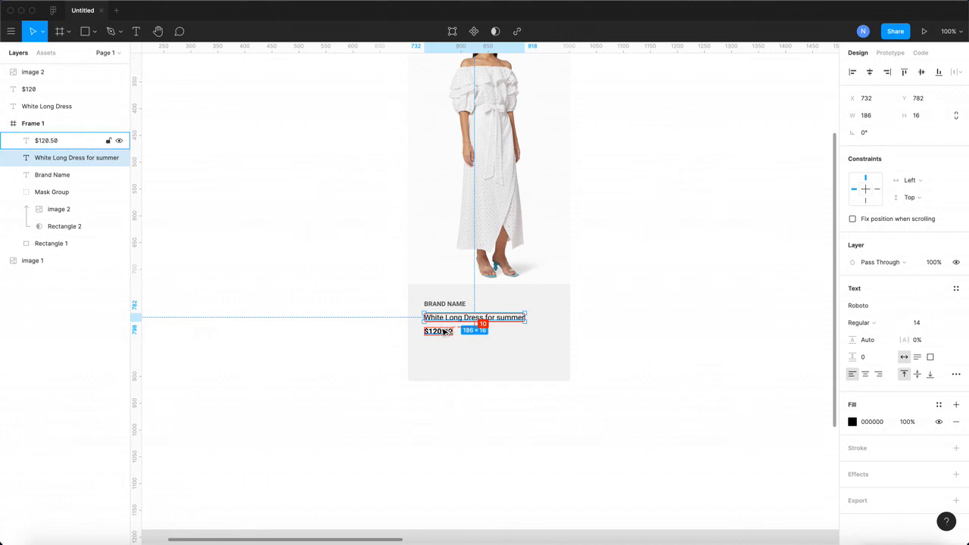
- Shorten the grey background rectangle to a height of 578, leaving a 30 margin below the price
{"action": "left_click", "coordinate": [490, 370]}
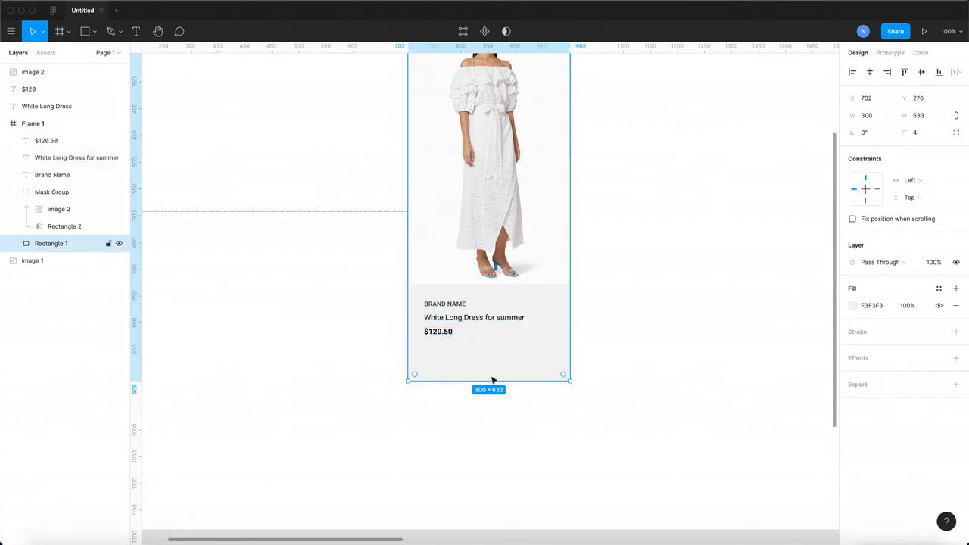
{"action": "left_click_drag", "start_coordinate": [493, 383], "coordinate": [490, 349]}
{"action": "key", "text": "alt"}
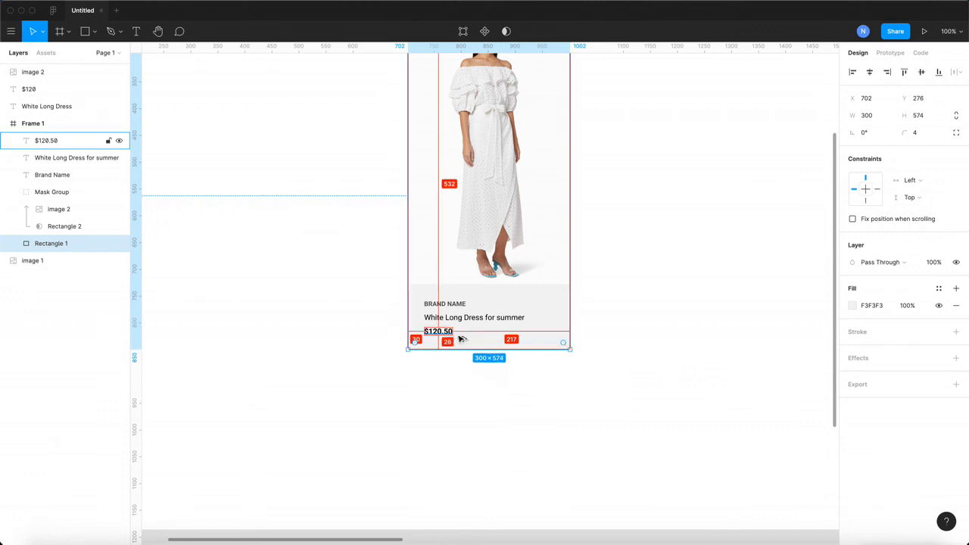
{"action": "left_click", "coordinate": [923, 124]}
{"action": "key", "text": "Up"}
{"action": "key", "text": "Up"}
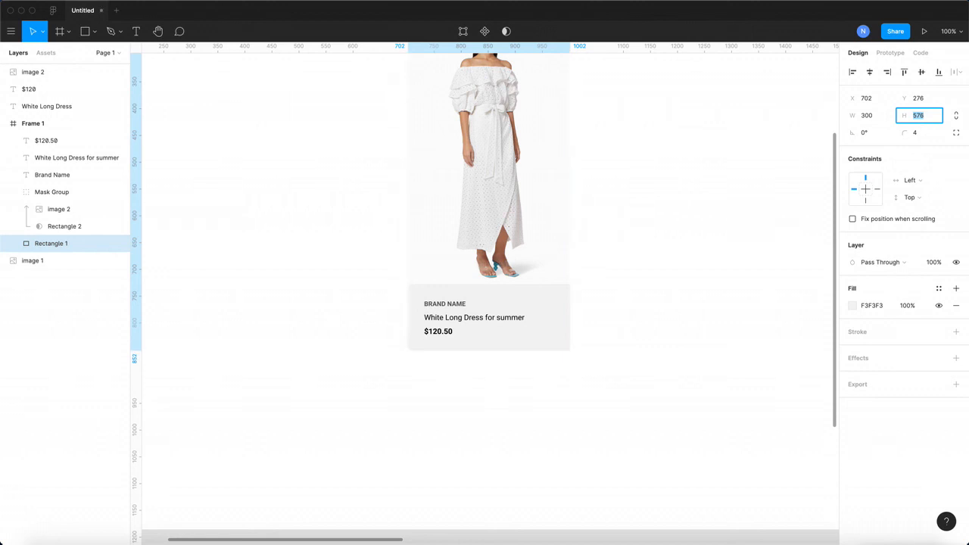
{"action": "key", "text": "alt"}
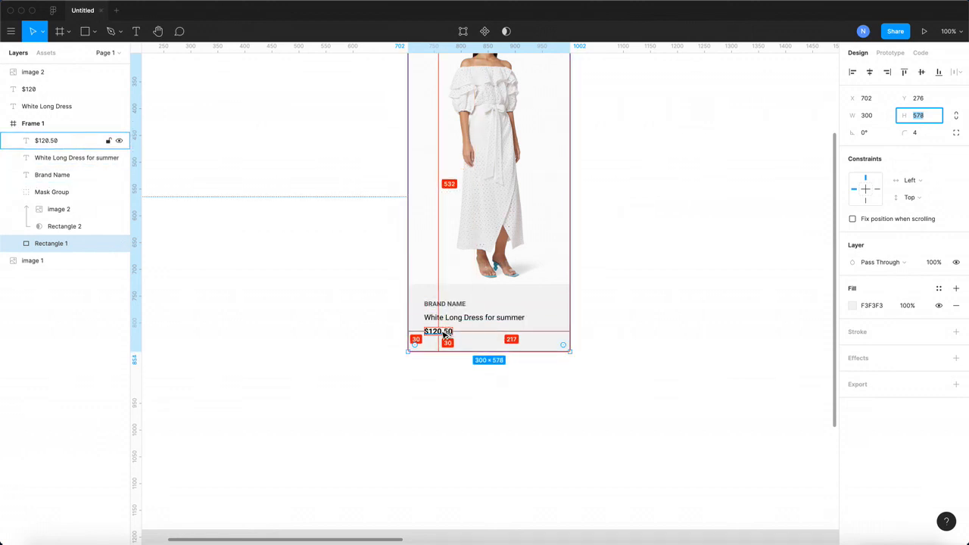
{"action": "left_click", "coordinate": [444, 304]}
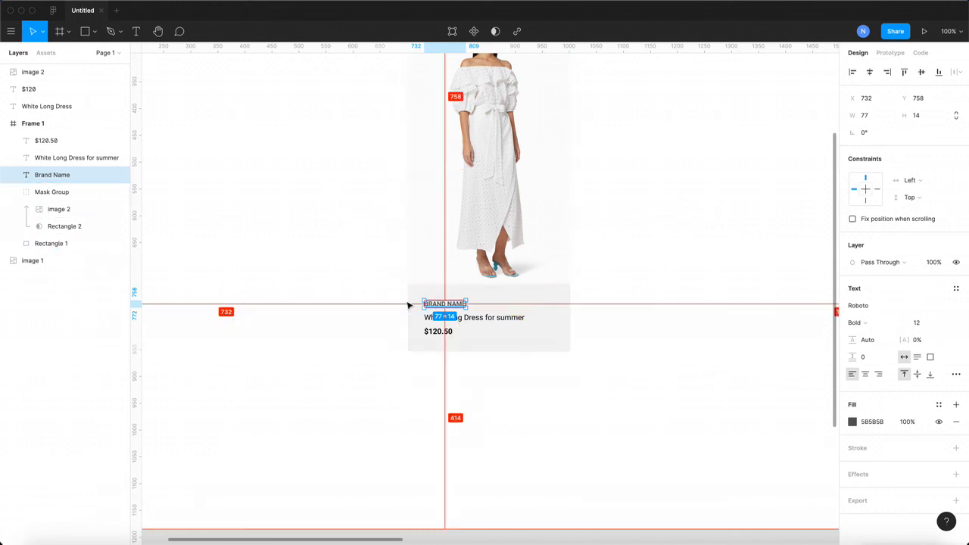
- Examine the product card's layout and the size and corner settings of the photo's mask rectangle
{"action": "left_click", "coordinate": [451, 395]}
{"action": "scroll", "coordinate": [451, 395], "scroll_direction": "up", "scroll_amount": 2}
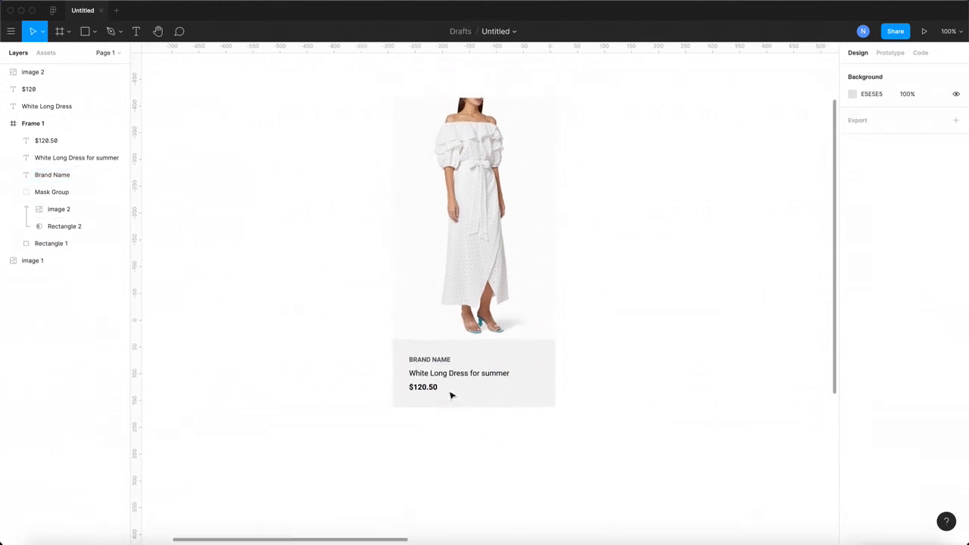
{"action": "left_click", "coordinate": [549, 386]}
{"action": "left_click", "coordinate": [647, 163]}
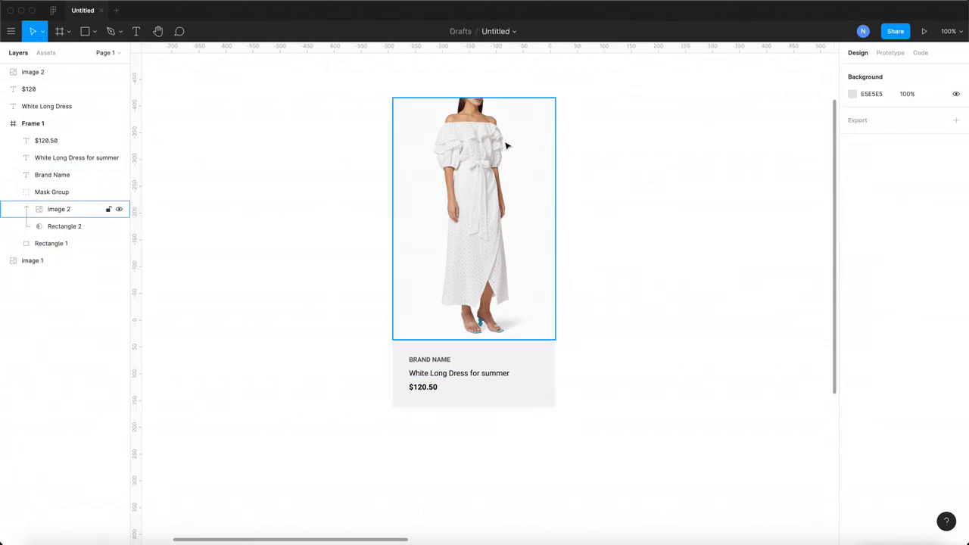
{"action": "double_click", "coordinate": [502, 140]}
{"action": "left_click", "coordinate": [55, 230]}
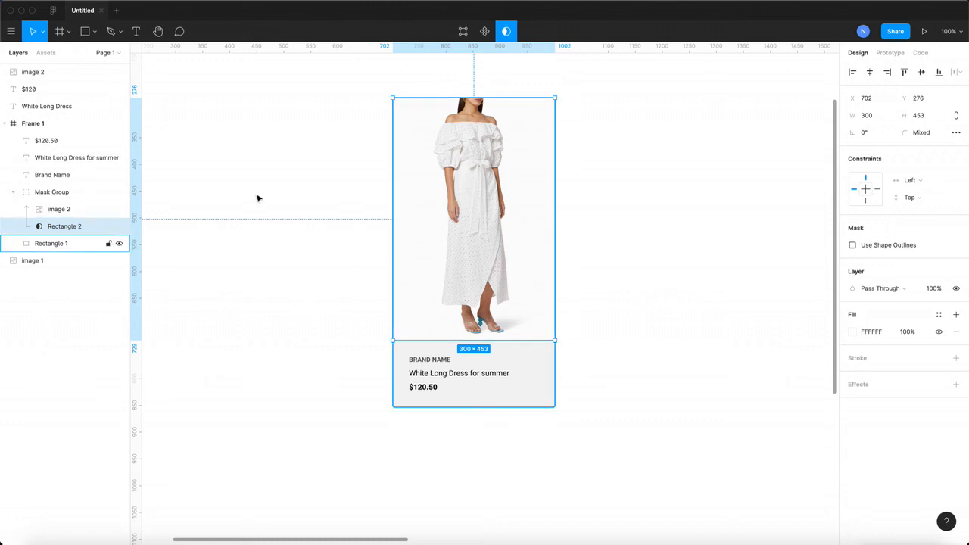
{"action": "left_click", "coordinate": [872, 139]}
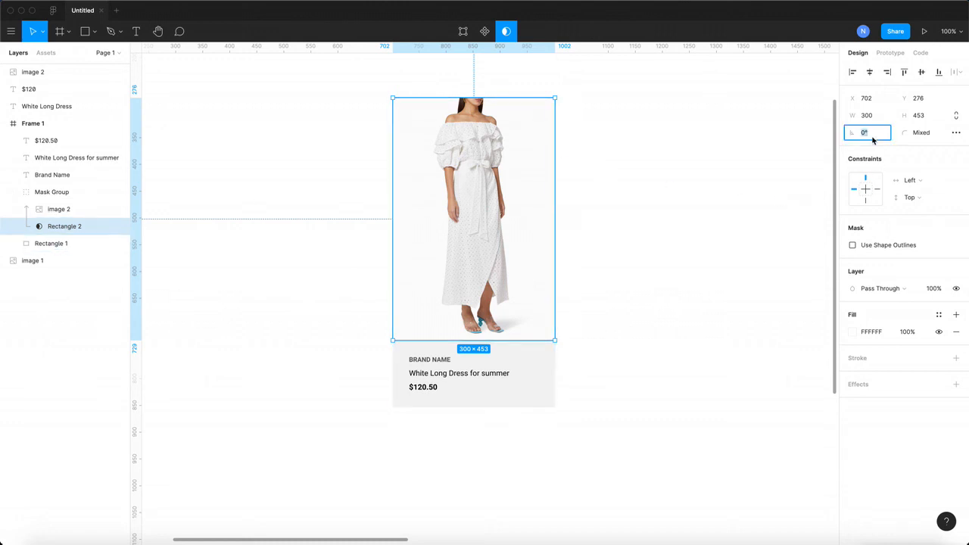
{"action": "left_click", "coordinate": [610, 395]}
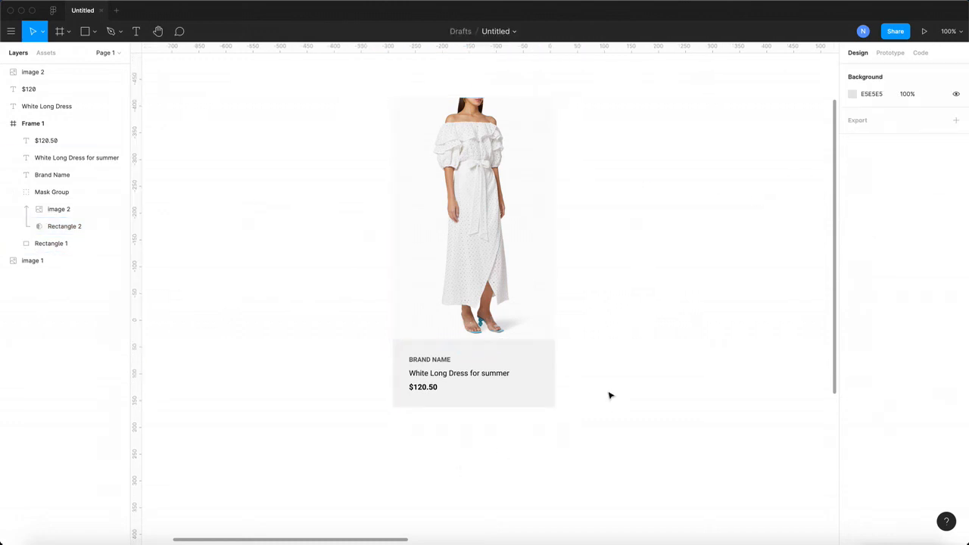
- Change the fill of the card's background rectangle to white FFFFFF
{"action": "left_click", "coordinate": [538, 377]}
{"action": "left_click", "coordinate": [581, 389]}
{"action": "left_click", "coordinate": [533, 370]}
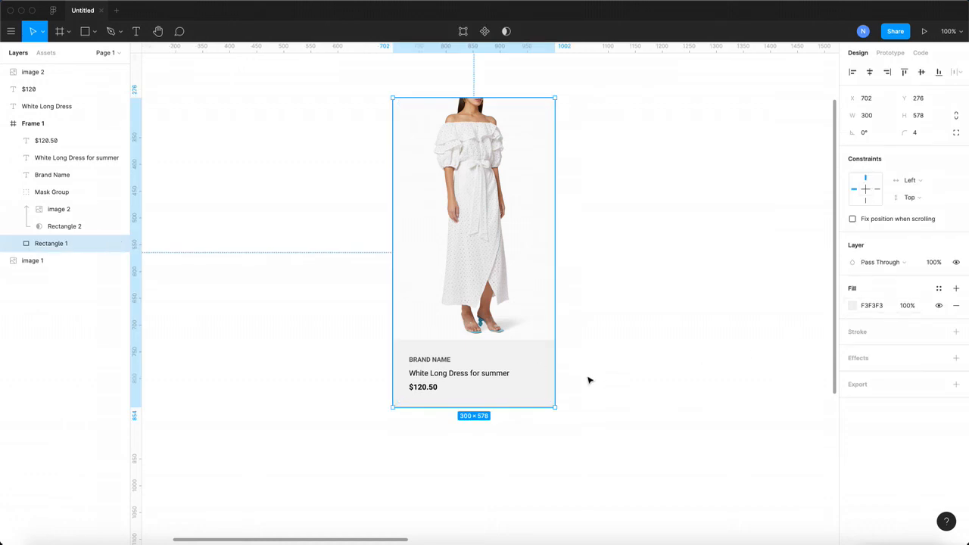
{"action": "left_click", "coordinate": [852, 305]}
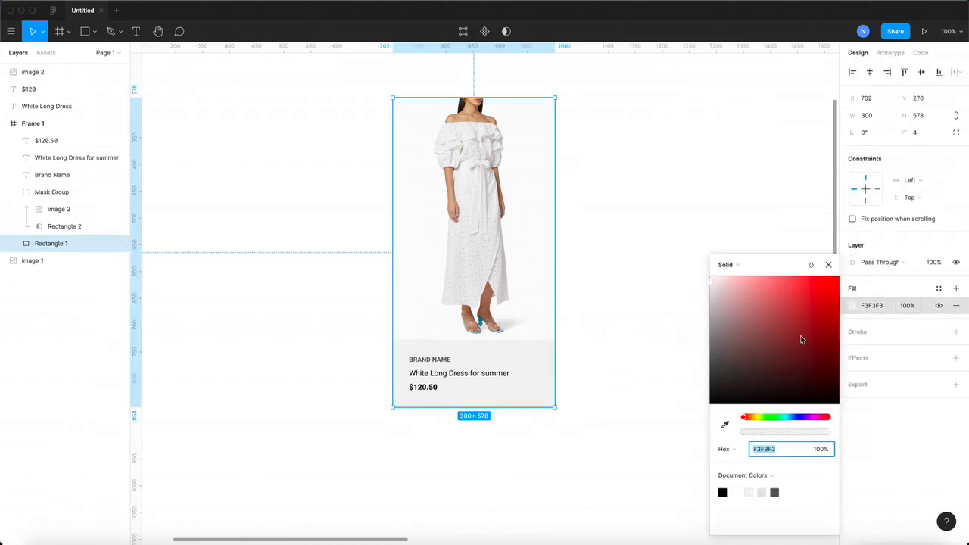
{"action": "type", "text": "FFFFFF"}
{"action": "key", "text": "Return"}
{"action": "left_click", "coordinate": [584, 353]}
- Add a drop shadow to the card's background rectangle with a blur of 30 and a Y offset of 0
{"action": "left_click", "coordinate": [519, 368]}
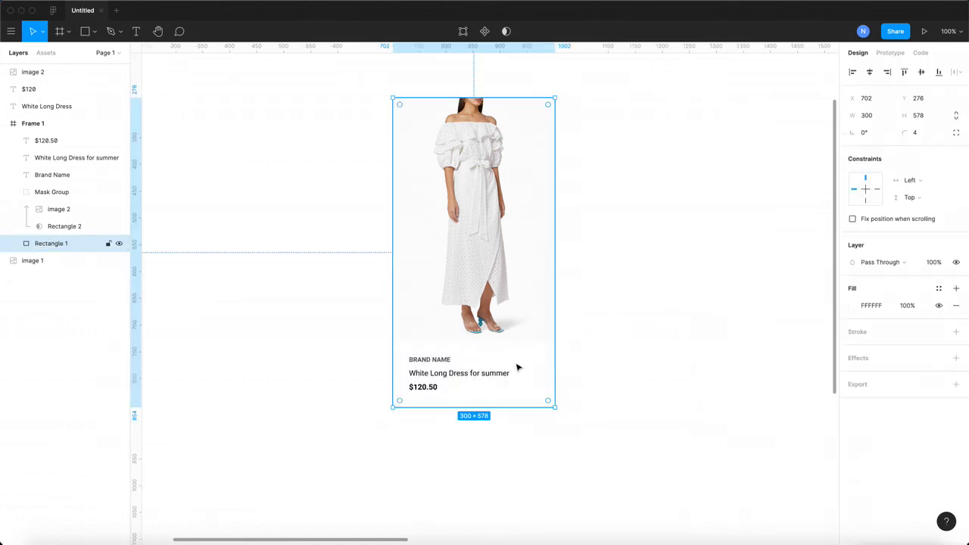
{"action": "left_click", "coordinate": [866, 363]}
{"action": "left_click", "coordinate": [853, 375]}
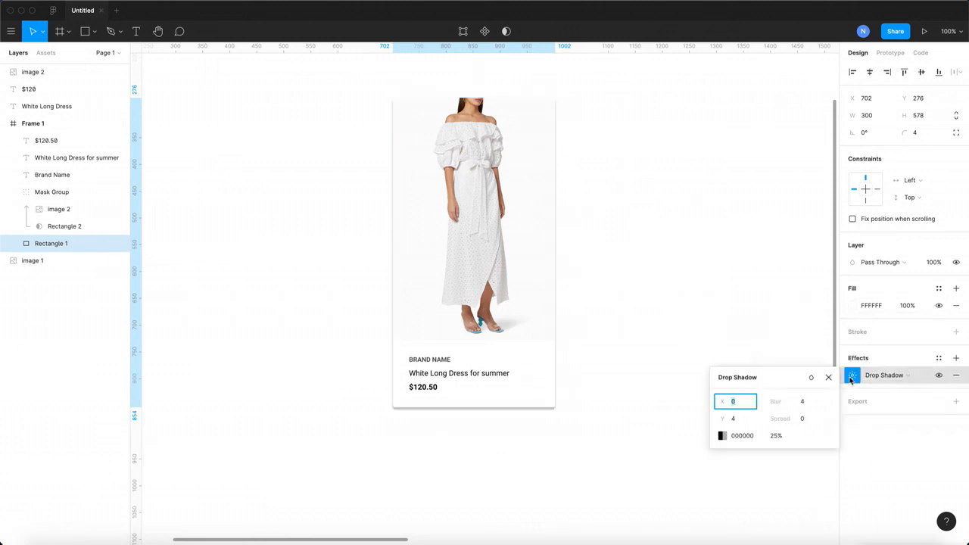
{"action": "left_click", "coordinate": [799, 403]}
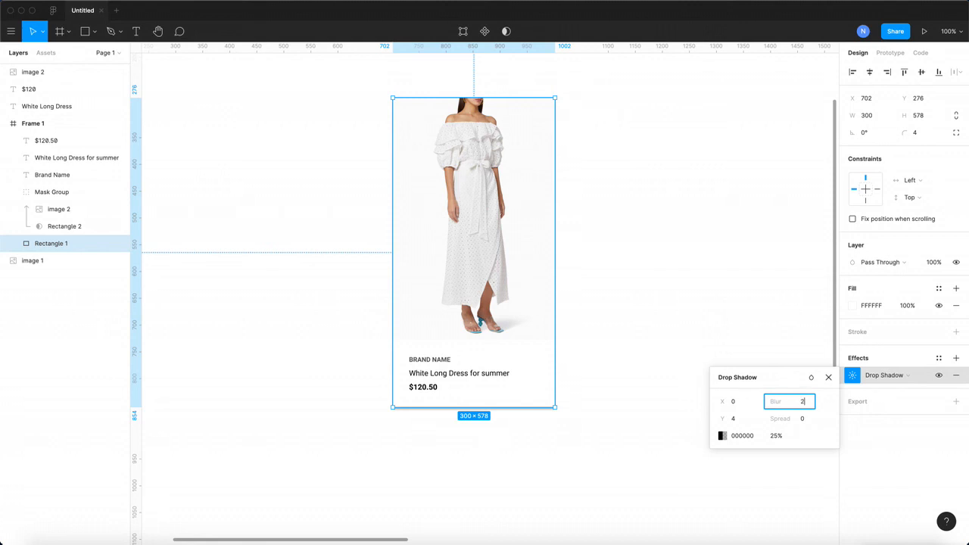
{"action": "key", "text": "Return"}
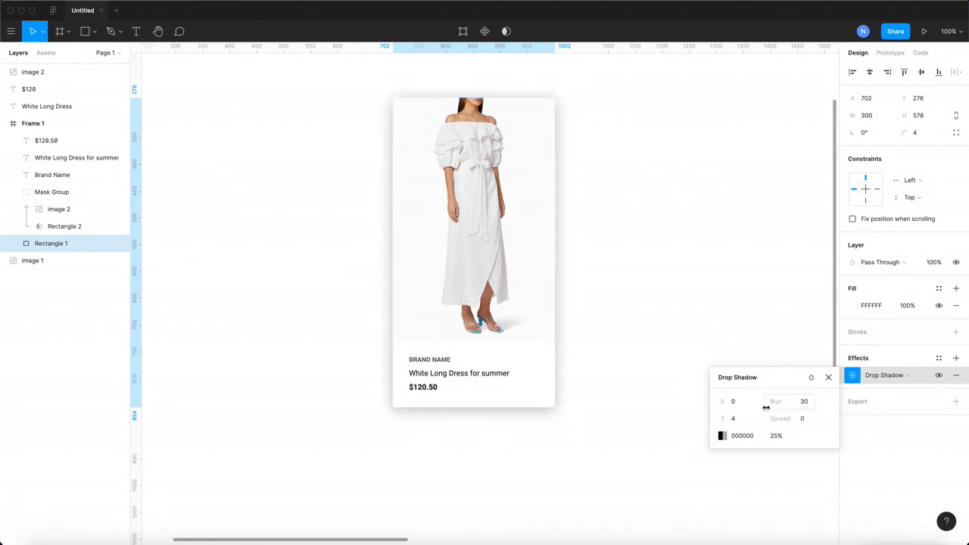
{"action": "left_click", "coordinate": [733, 417]}
{"action": "type", "text": "0"}
{"action": "key", "text": "Return"}
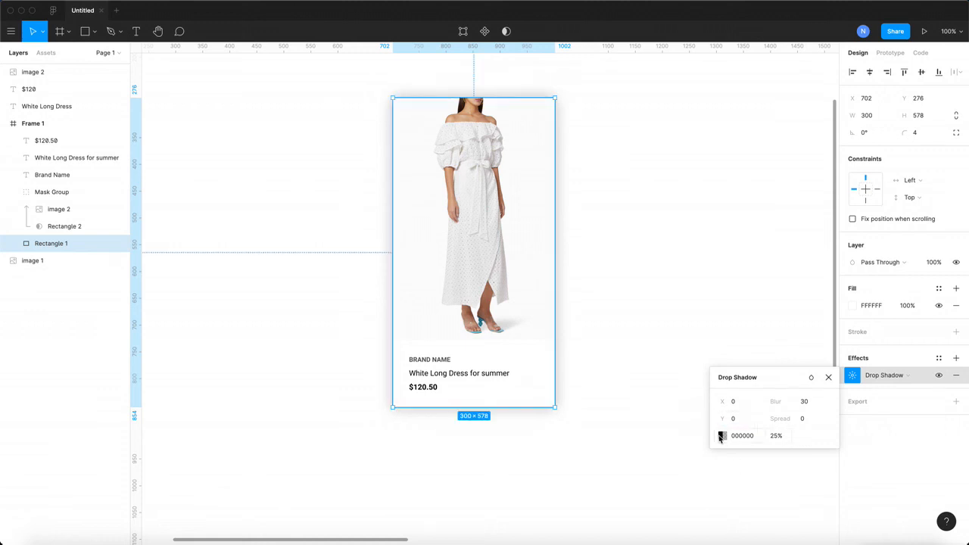
- Lower the opacity of the black drop shadow to about 4% and deselect the card's background rectangle
{"action": "left_click", "coordinate": [722, 436]}
{"action": "left_click", "coordinate": [616, 433]}
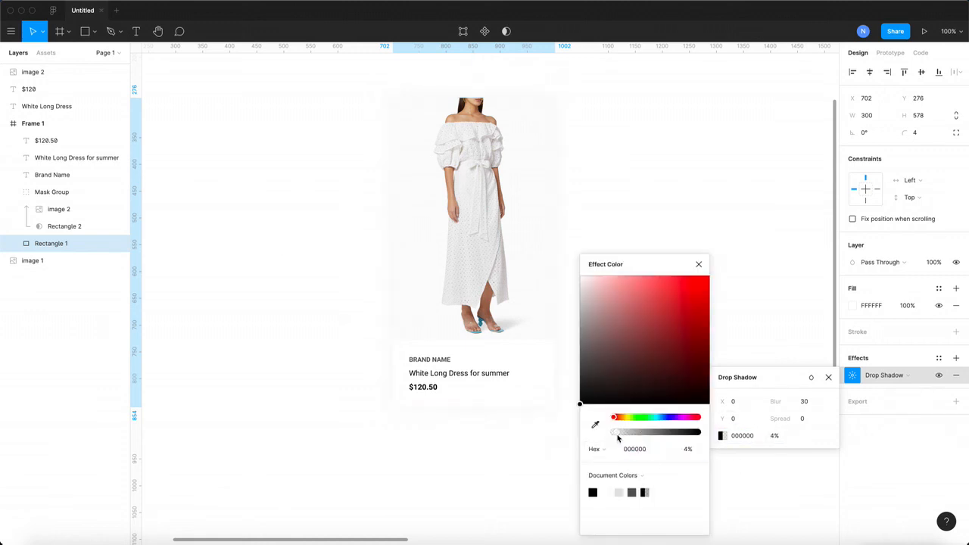
{"action": "left_click_drag", "start_coordinate": [618, 436], "coordinate": [620, 437]}
{"action": "left_click", "coordinate": [460, 486]}
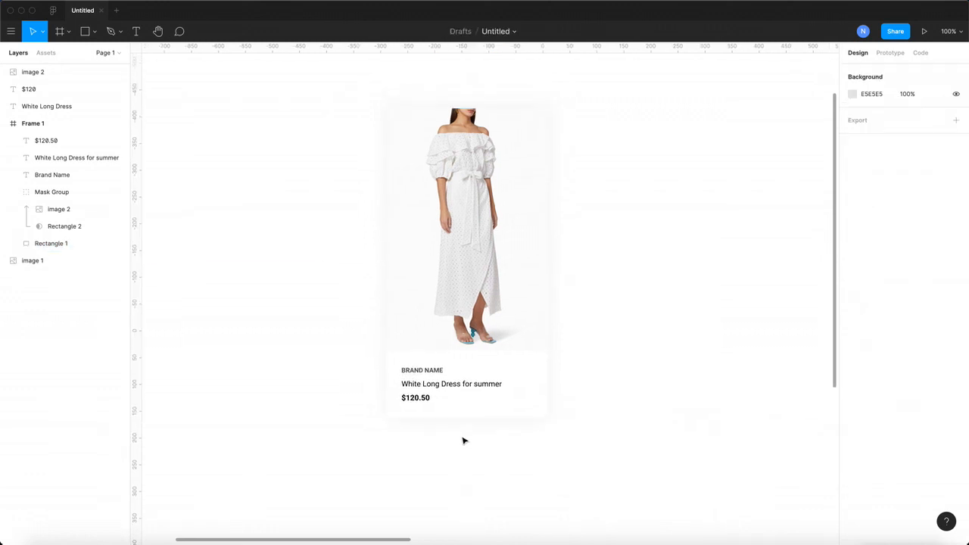